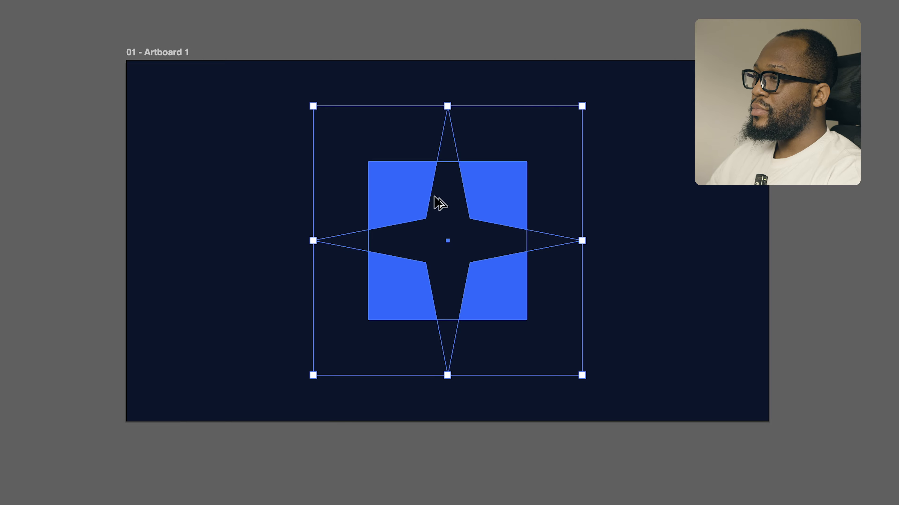
Step: Enlarge the four-point star slightly while keeping it centred over the blue square, undoing the trial adjustments
left_click(492, 52)
left_click(455, 183)
left_click(483, 111)
left_click(446, 122)
left_click_drag(581, 105, 692, 317)
left_click_drag(411, 241, 323, 241)
left_click_drag(646, 265, 625, 289)
key("ctrl+z")
key("ctrl+z")
key("v")
left_click_drag(602, 241, 598, 291)
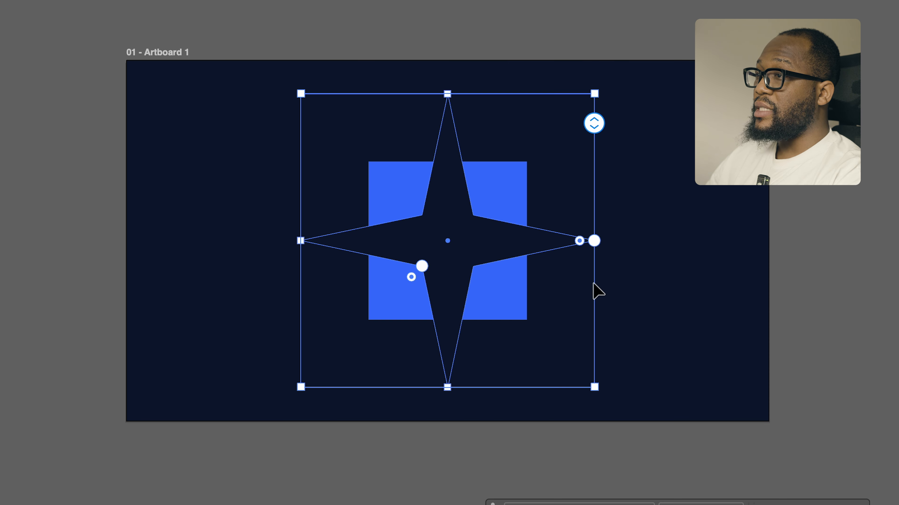
Step: Try rounding the star's outer corners and changing its inner radius, undoing each edit
left_click_drag(579, 243, 503, 252)
key("ctrl+z")
key("v")
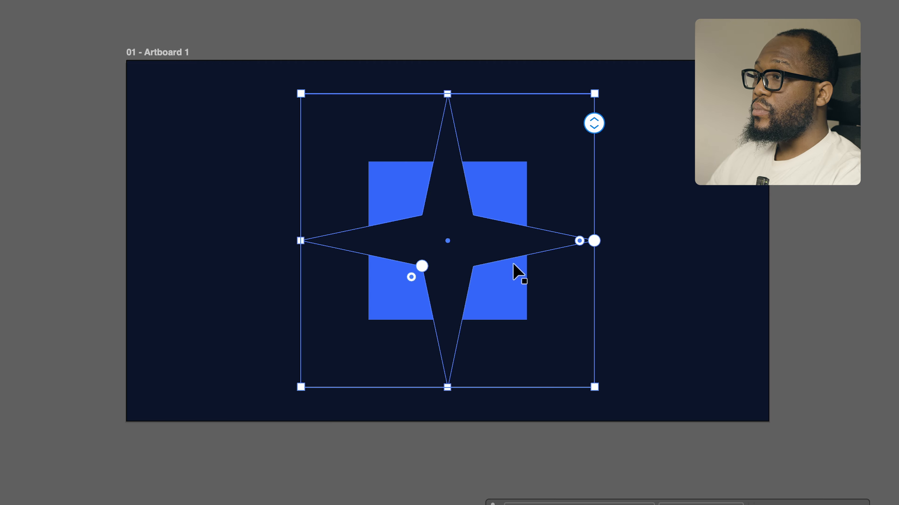
left_click_drag(426, 266, 375, 312)
key("ctrl+z")
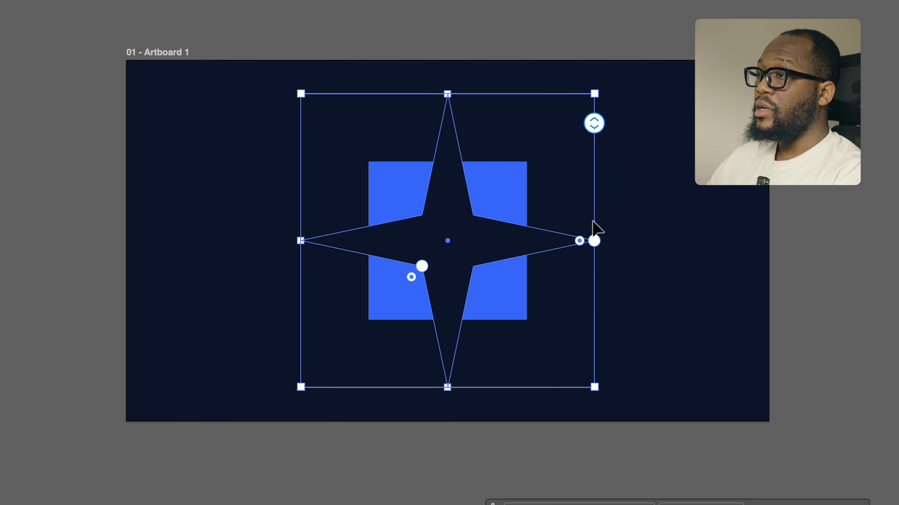
Step: Change the number of points on the star over the blue square
left_click_drag(594, 124, 594, 194)
left_click(862, 182)
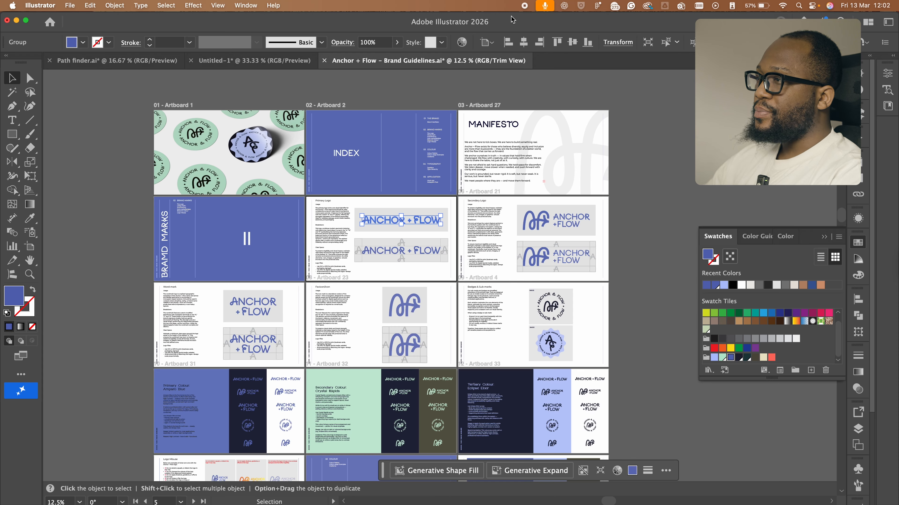
Step: In the Anchor + Flow brand guidelines, recolour the upper Primary Logo wordmark with the dark teal swatch and finally the coral red one
left_click(633, 154)
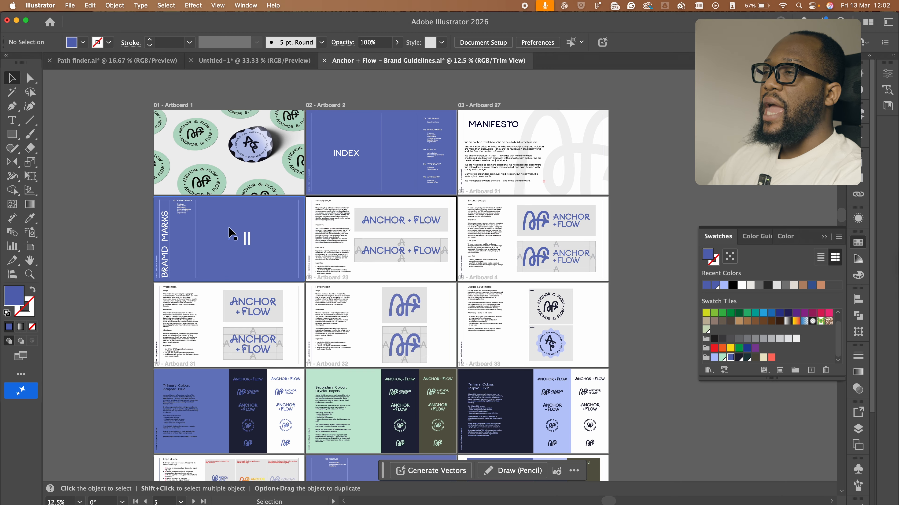
scroll(228, 227, "up", 1)
left_click_drag(375, 241, 285, 241)
scroll(377, 223, "up", 1)
left_click(376, 223)
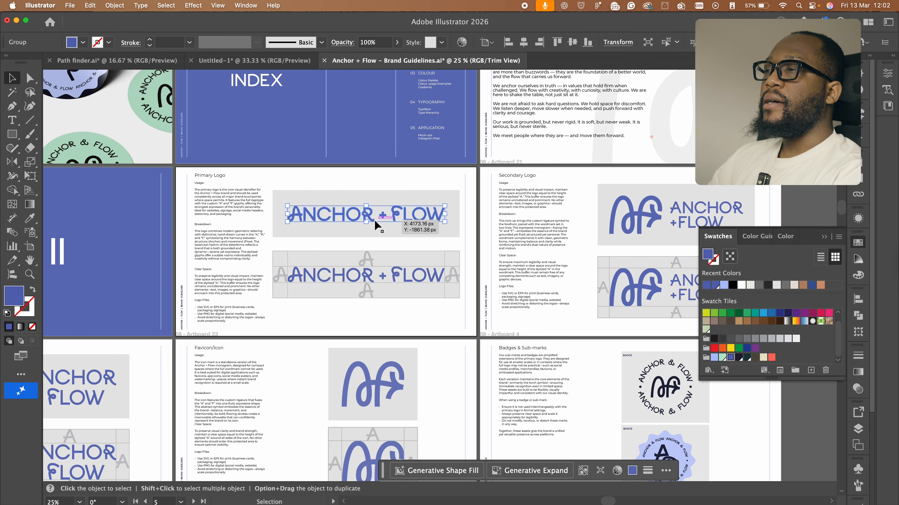
scroll(373, 222, "up", 1)
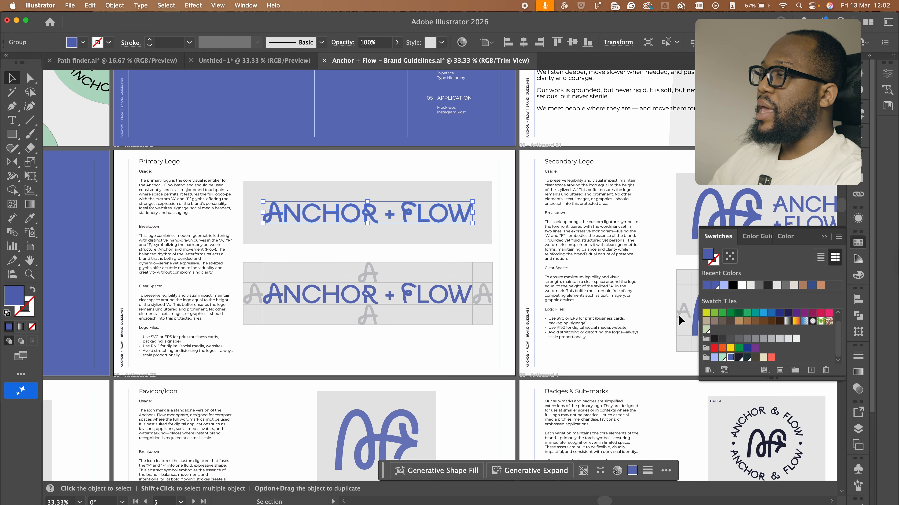
left_click(746, 356)
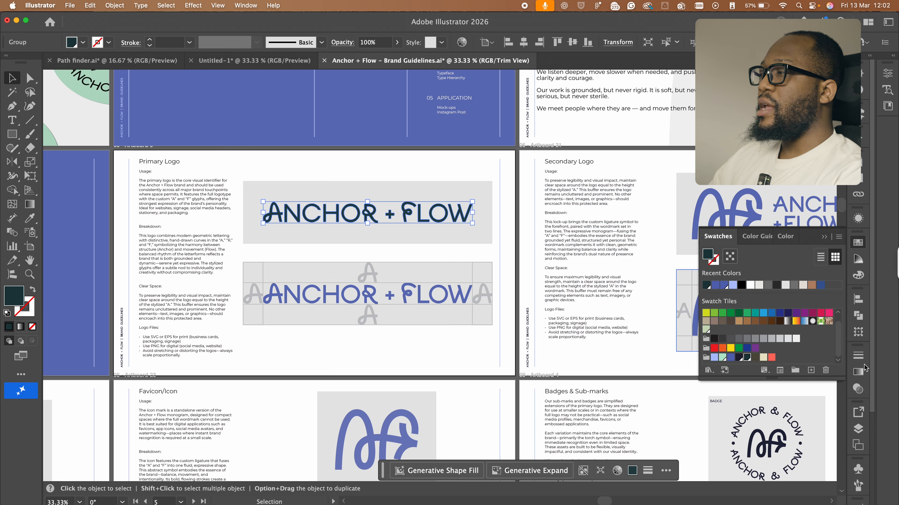
left_click(771, 356)
left_click(335, 169)
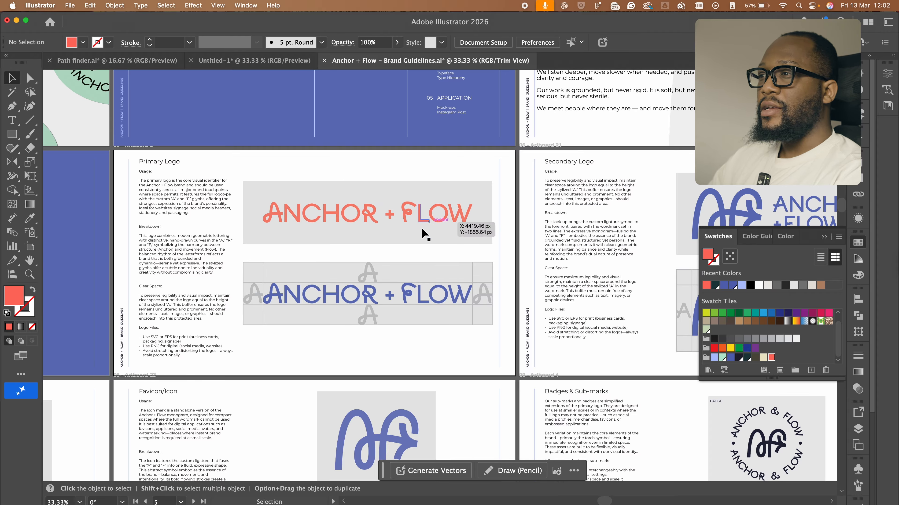
Step: Fill the lower Primary Logo wordmark in the clear-space diagram with the coral red swatch
scroll(421, 235, "right", 5)
scroll(421, 234, "down", 2)
left_click(326, 255)
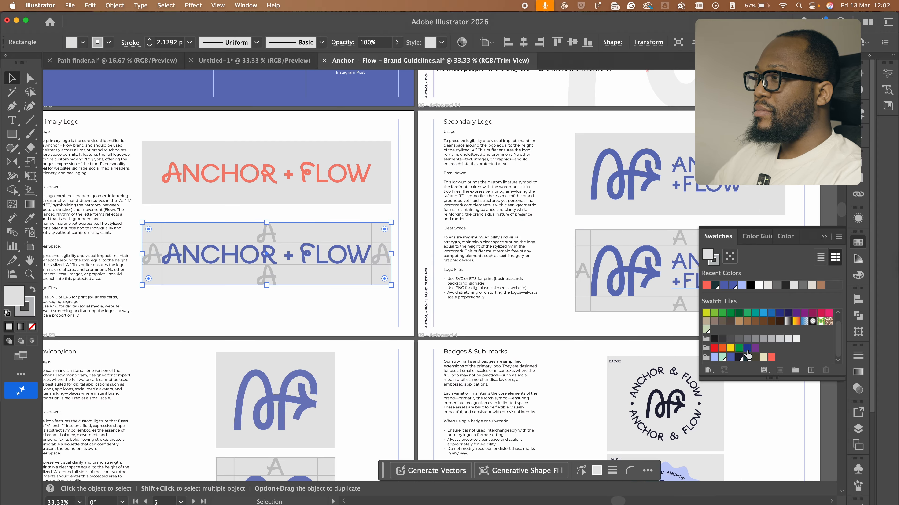
left_click(356, 253)
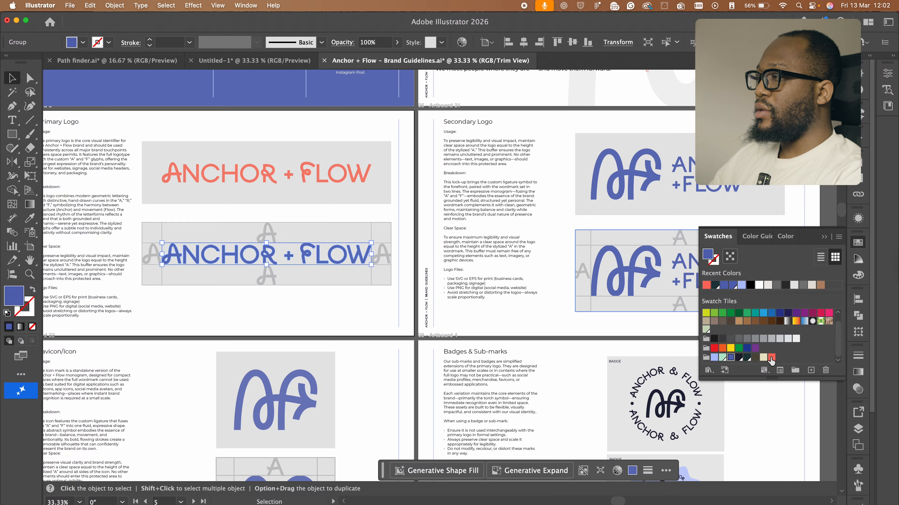
left_click(772, 359)
Step: Undo the coral recolouring of both Primary Logo wordmarks
left_click_drag(639, 270, 465, 247)
left_click_drag(271, 188, 501, 228)
key("super+z")
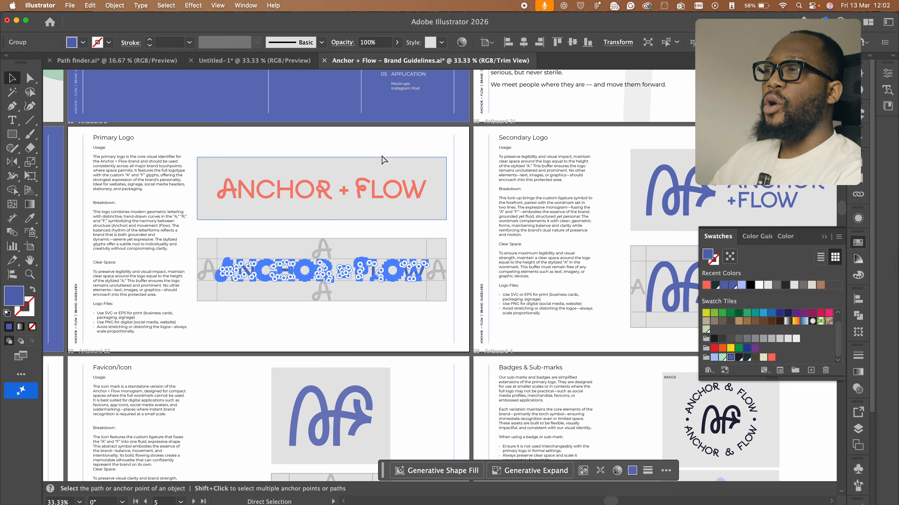
key("super+z")
key("super+z")
key("super+z")
key("super+z")
key("super+z")
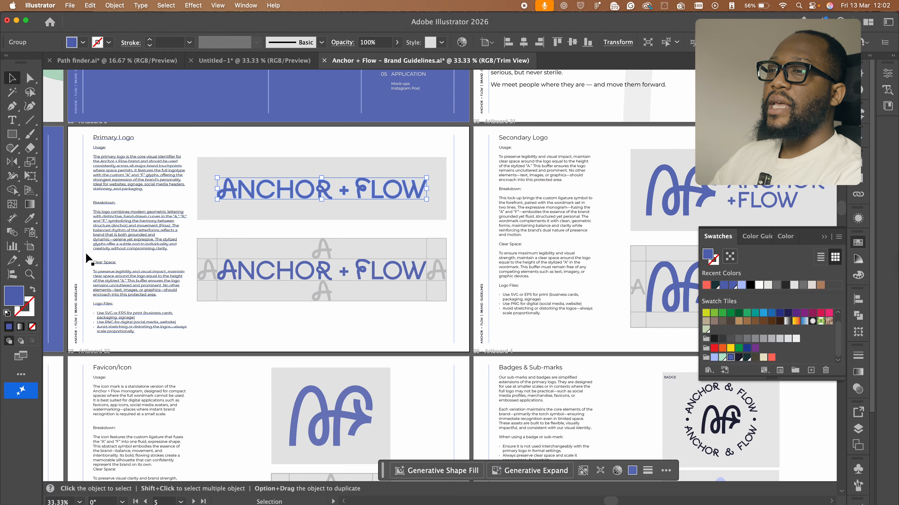
Step: Set the fill of the upper Primary Logo wordmark to hex 093ad8
double_click(21, 295)
type("0937cd")
mouse_move(438, 218)
left_mouse_down()
mouse_move(435, 258)
mouse_move(462, 232)
mouse_move(436, 210)
left_mouse_up()
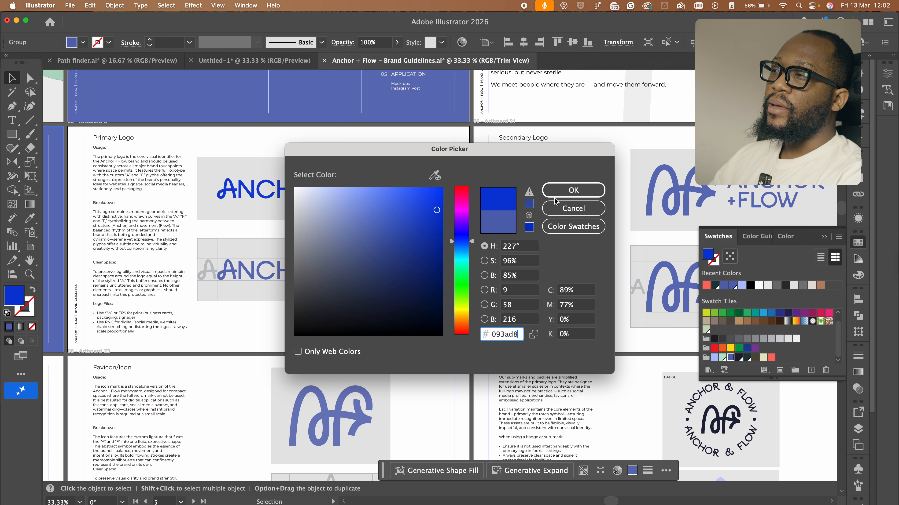
left_click(553, 193)
Step: Copy the upper wordmark's bright blue onto the lower Primary Logo wordmark with the Eyedropper tool, and deselect it
left_click(386, 274)
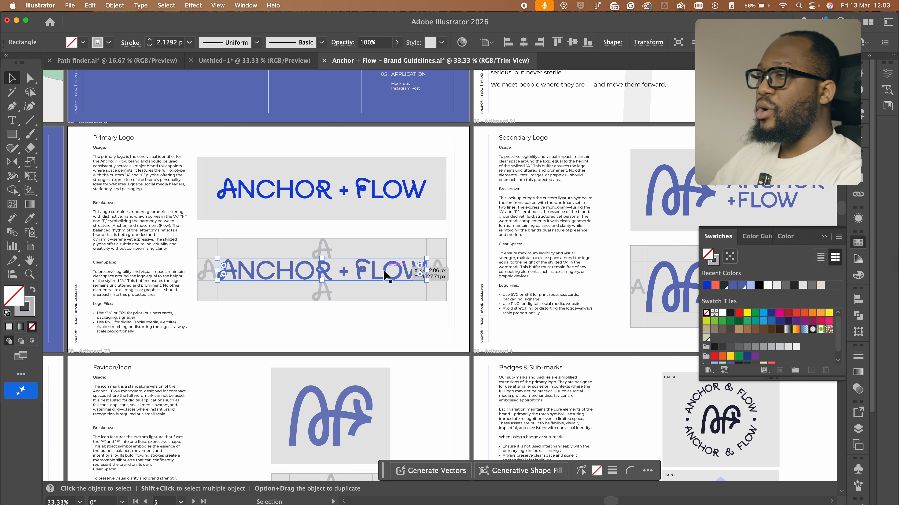
key("i")
left_click(381, 200)
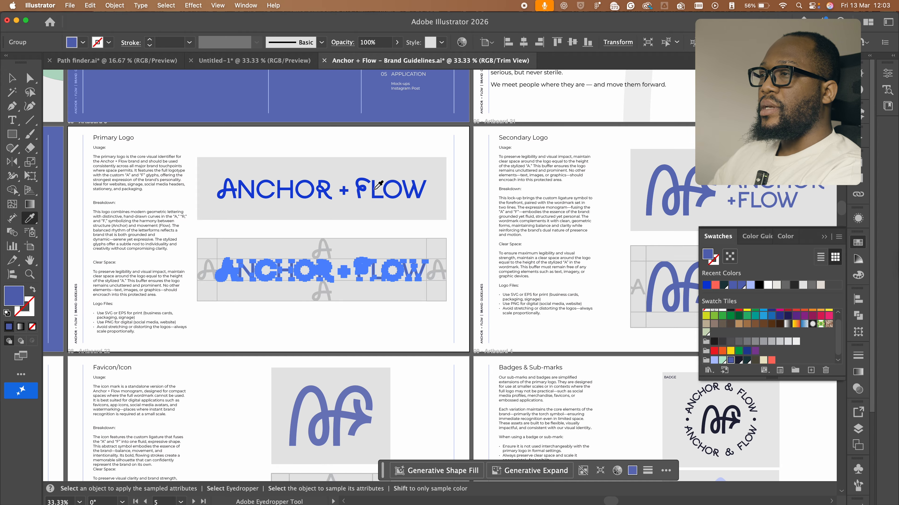
left_click(361, 186)
left_click(12, 79)
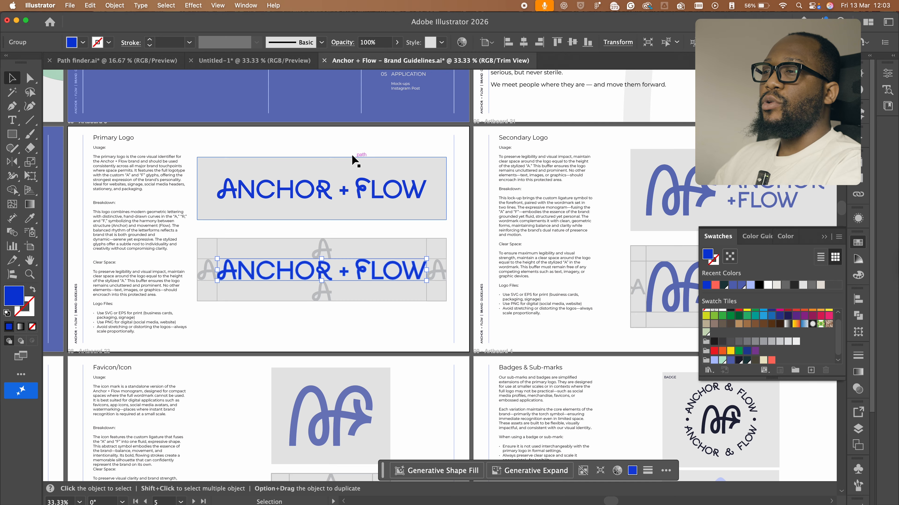
left_click(348, 148)
Step: Undo the bright blue recolouring of both Primary Logo wordmarks
scroll(333, 176, "down", 4)
left_click_drag(524, 314, 462, 365)
scroll(329, 258, "up", 3)
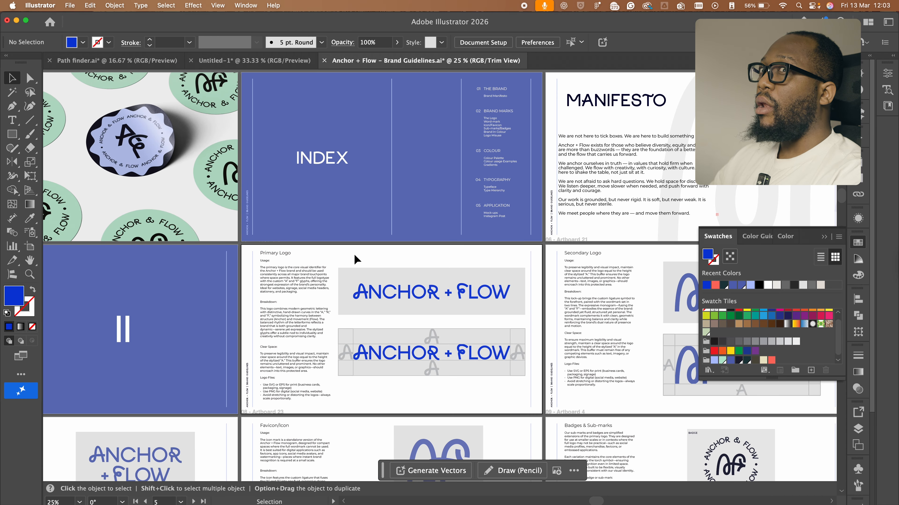
left_click_drag(524, 255, 535, 273)
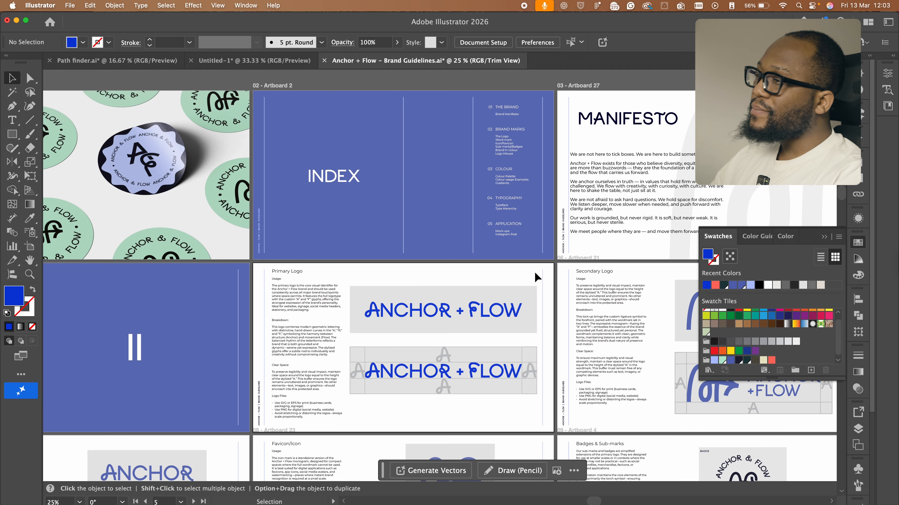
key("super+z")
key("super+z")
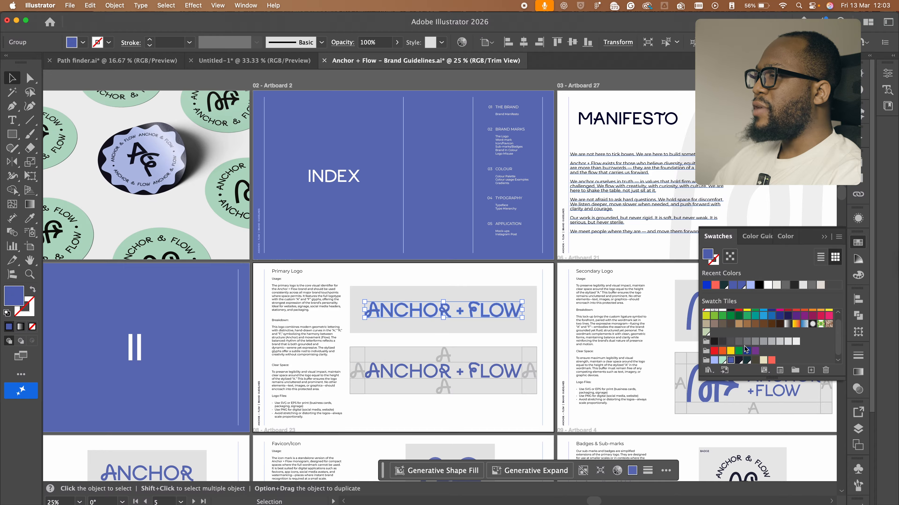
Step: Try making the brand blue swatch Global and changing it to R=86, G=97, B=99, discarding the changes
scroll(743, 346, "down", 1)
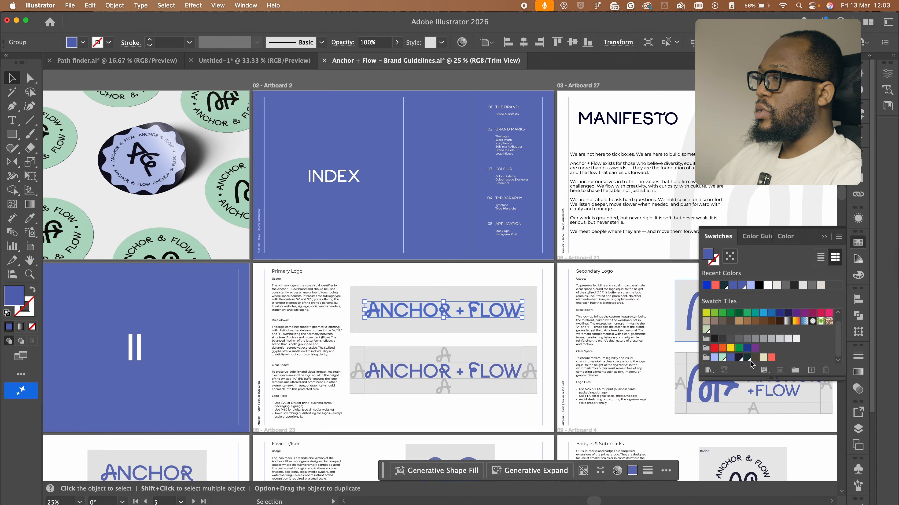
left_click(728, 358)
scroll(504, 325, "up", 1)
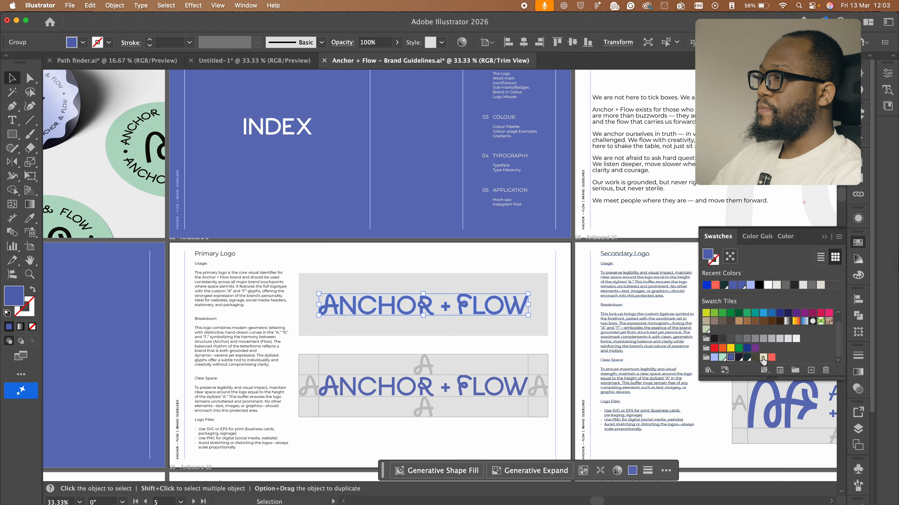
double_click(731, 357)
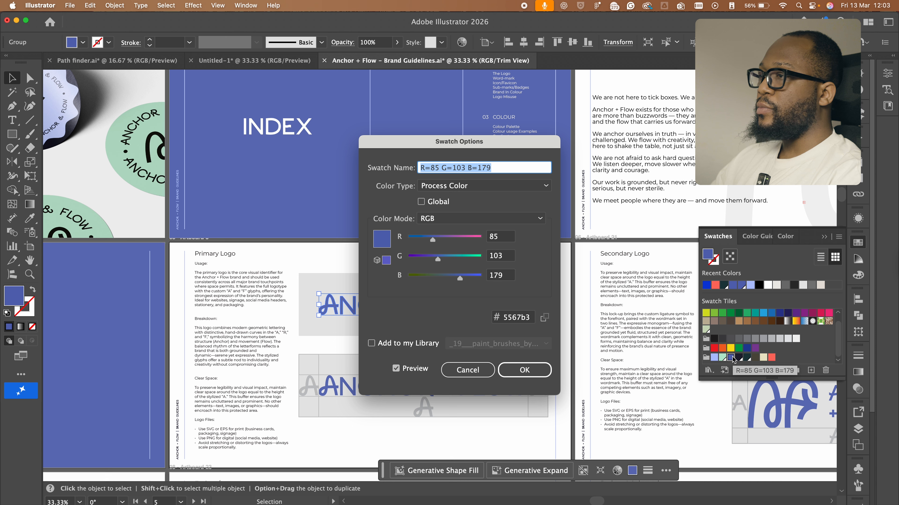
left_click(437, 203)
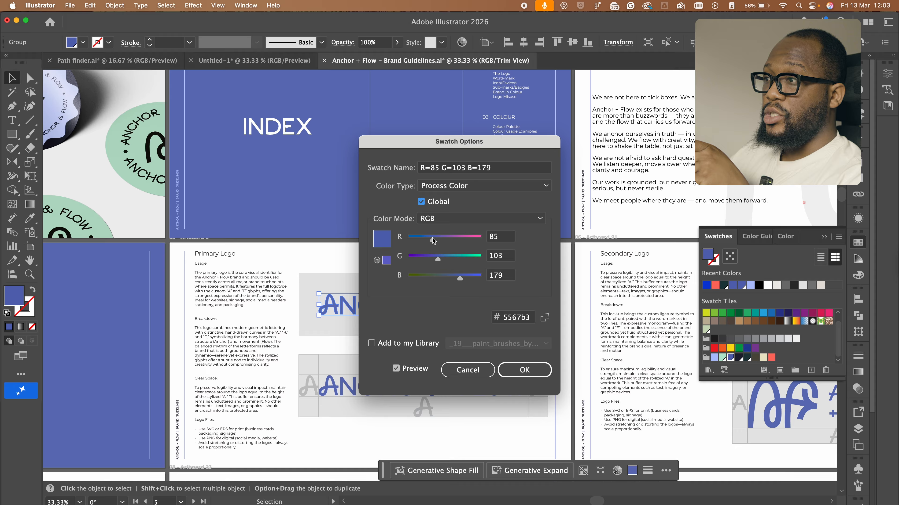
mouse_move(435, 242)
left_mouse_down()
mouse_move(476, 242)
mouse_move(418, 242)
mouse_move(428, 242)
left_mouse_up()
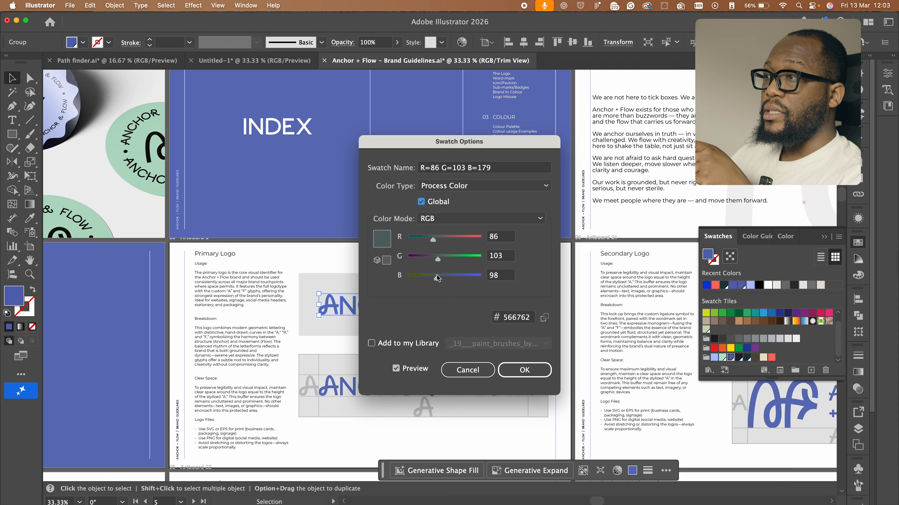
mouse_move(438, 262)
left_mouse_down()
mouse_move(460, 262)
mouse_move(436, 261)
left_mouse_up()
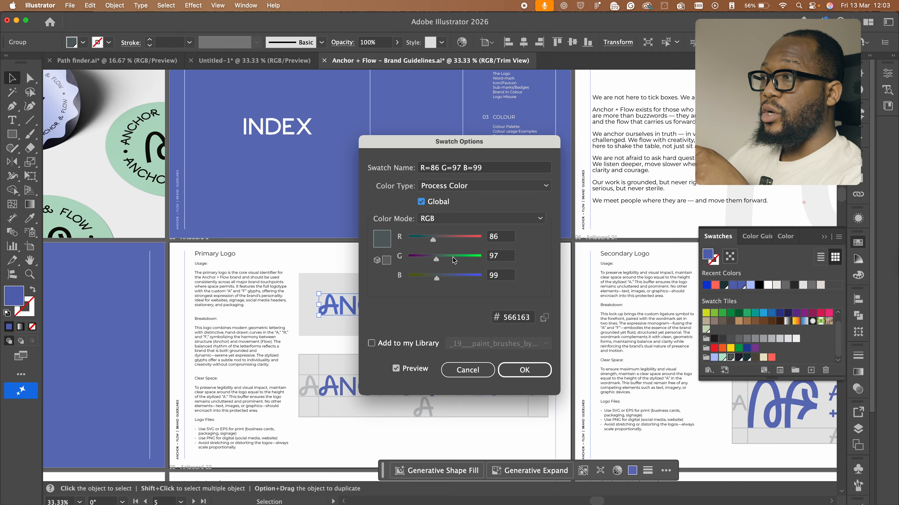
left_click(474, 366)
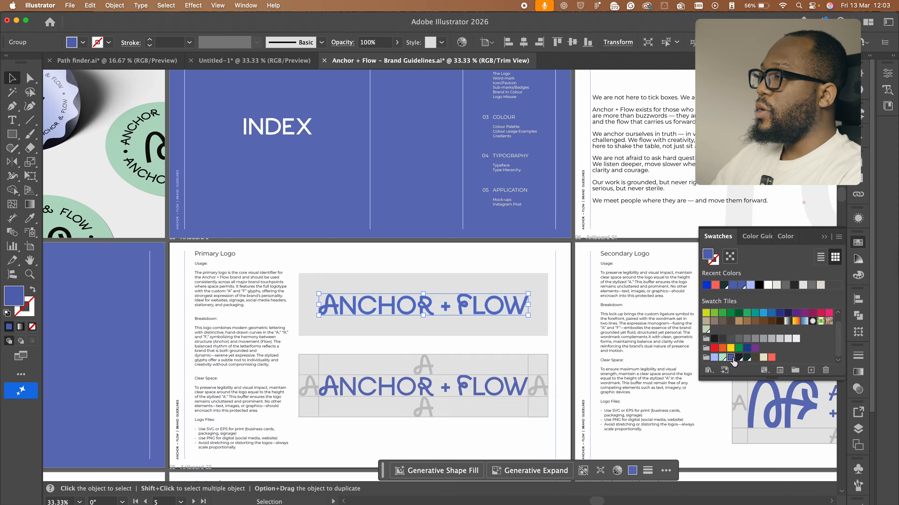
Step: Make the brand blue swatch R=85 G=103 B=179 a Global colour
double_click(731, 358)
left_click(421, 201)
left_click(523, 372)
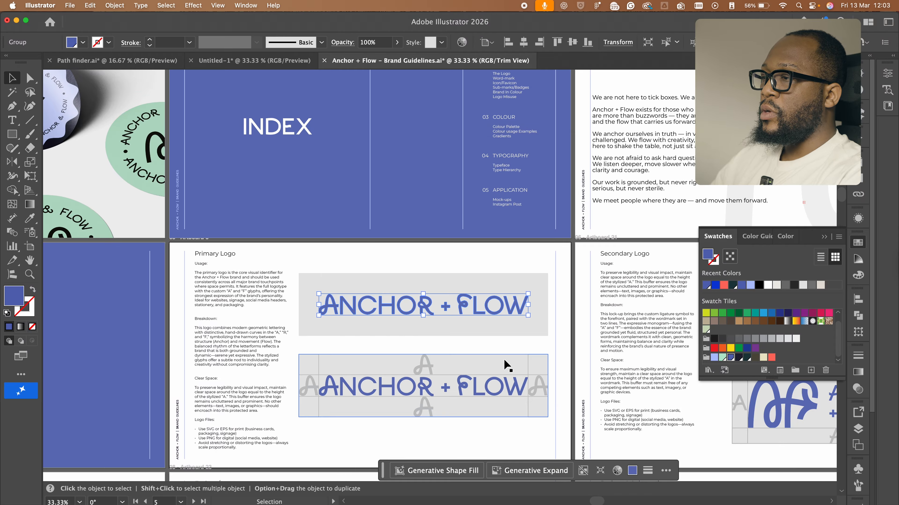
Step: Apply the global brand blue swatch to the lower Primary Logo wordmark
left_click(460, 385)
left_click(520, 386)
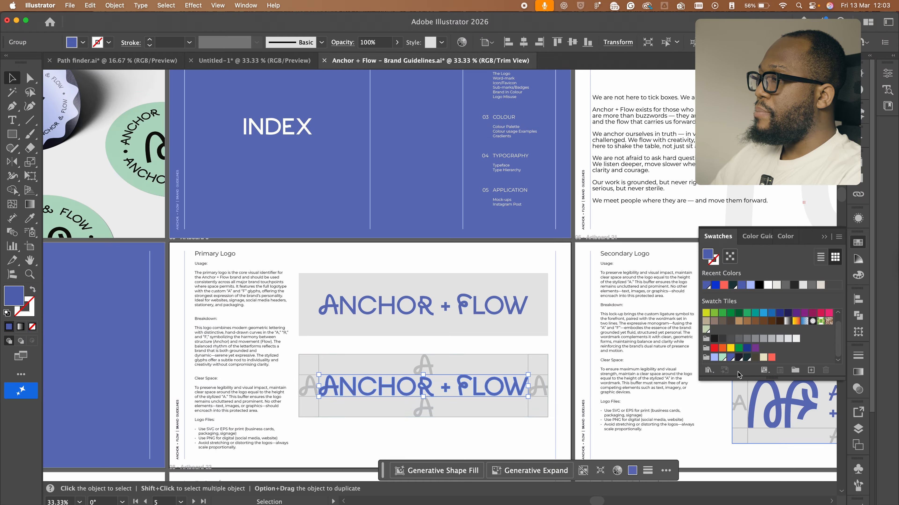
left_click(732, 359)
Step: Select the blue background rectangles of the Index and Brand Marks artboards together
left_click(349, 228)
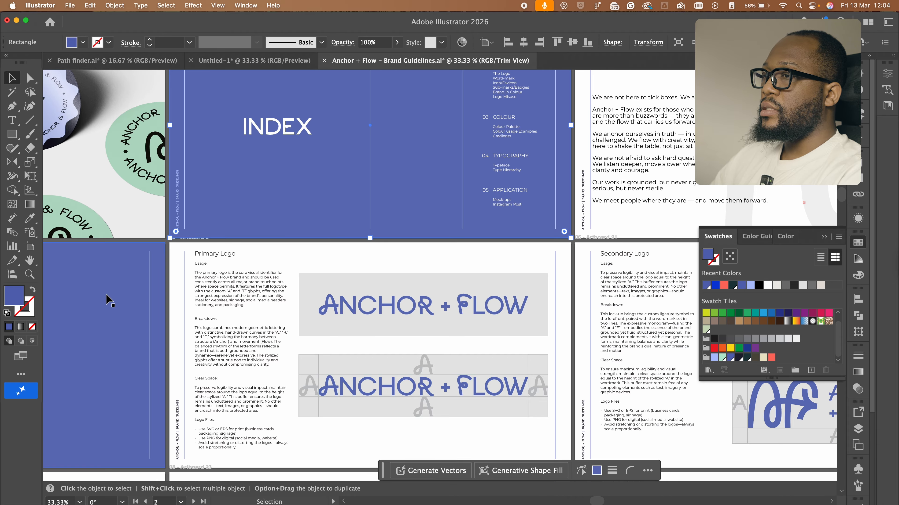
left_click(114, 288, "shift")
left_click_drag(425, 306, 242, 227)
left_click(619, 321)
left_click_drag(633, 293, 511, 298)
Step: Ungroup the upper Secondary Logo from its grey backing and apply the global brand blue swatch to the logo
left_click(495, 236)
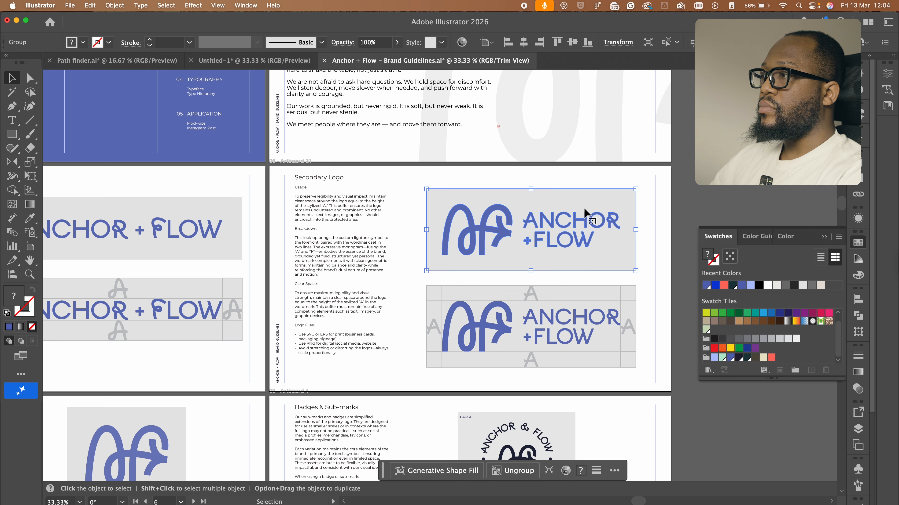
right_click(566, 196)
left_click(599, 325)
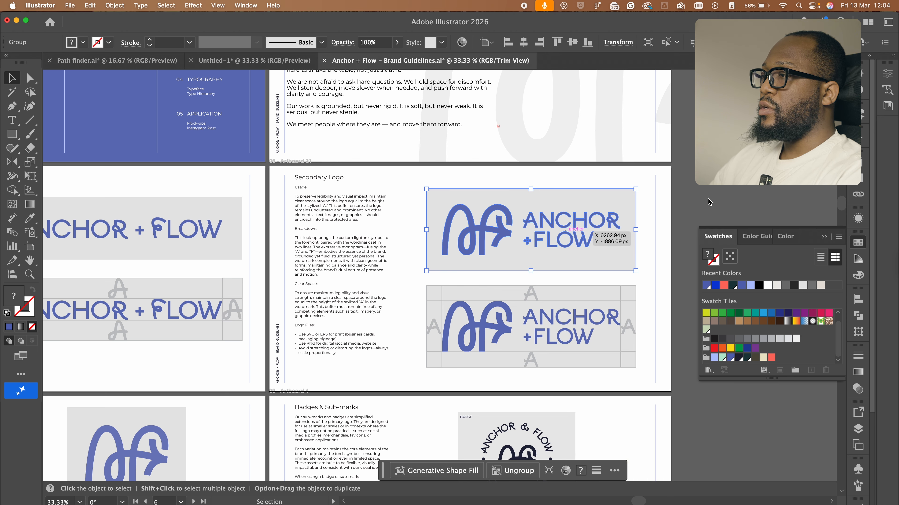
left_click(706, 196)
left_click(592, 222)
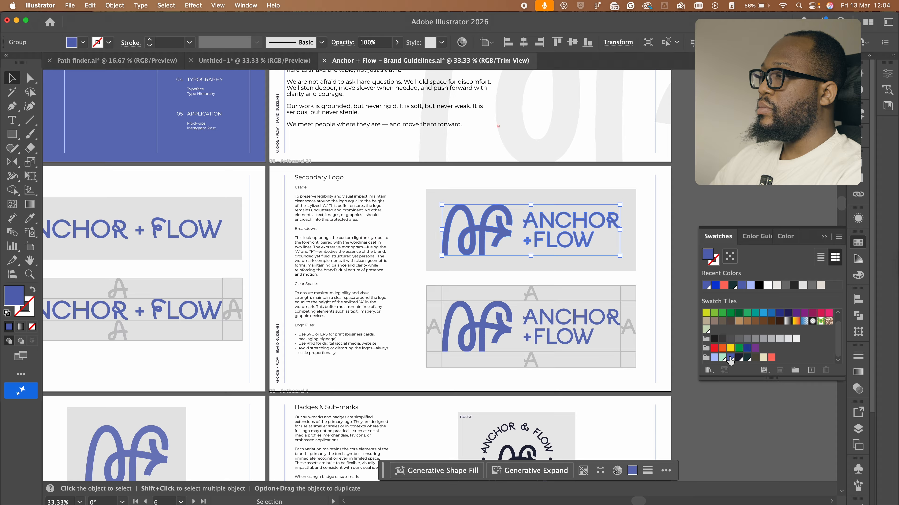
left_click(692, 192)
Step: Ungroup the lower Secondary Logo from its grey clear-space frame and apply the global brand blue swatch to the logo
left_click_drag(552, 266, 431, 181)
left_click(387, 231)
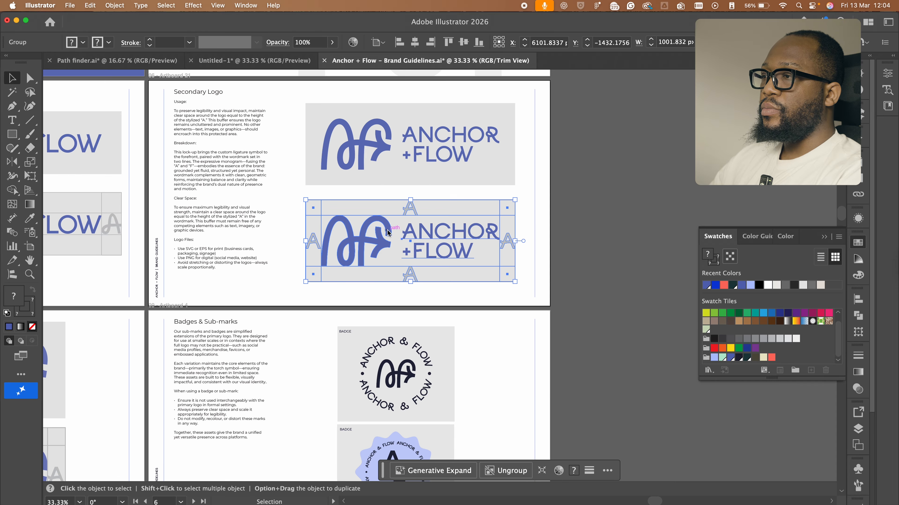
right_click(386, 231)
left_click(419, 326)
left_click(598, 267)
left_click(471, 234)
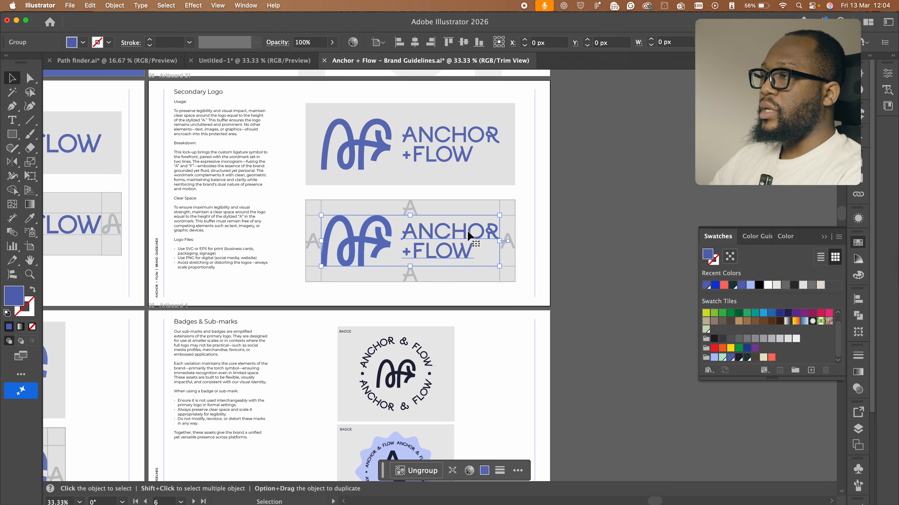
left_click(630, 256)
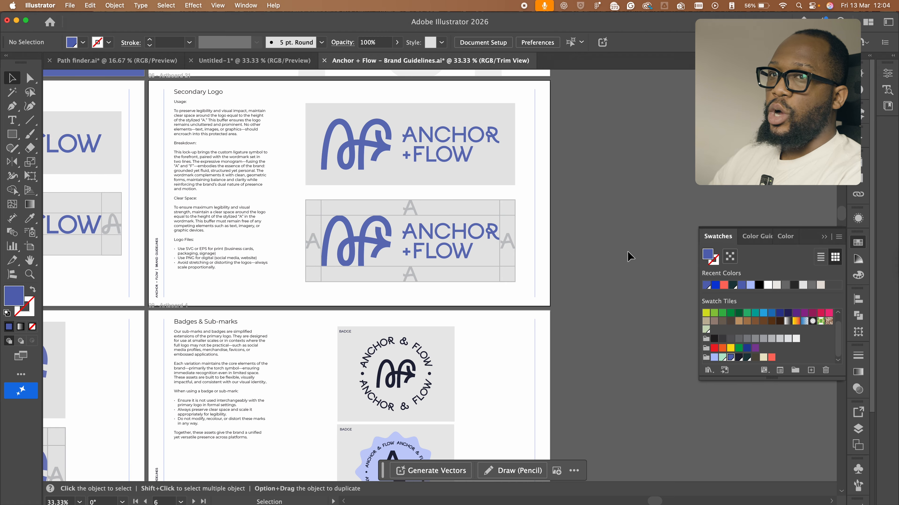
Step: Ungroup the upper Favicon/Icon monogram from its grey backing and apply the global brand blue swatch to the monogram
scroll(584, 255, "down", 2)
left_click_drag(533, 265, 561, 200)
scroll(397, 310, "left", 3)
left_click(398, 232)
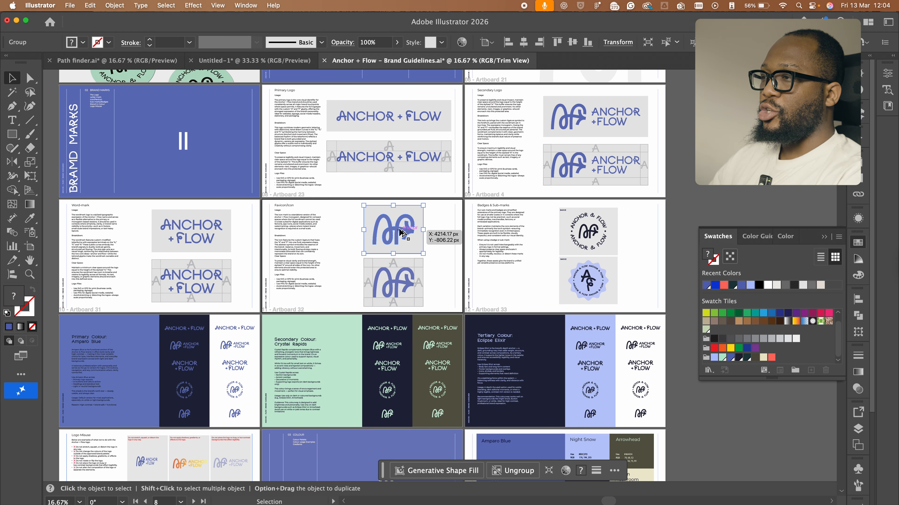
scroll(398, 232, "up", 2)
right_click(398, 232)
left_click(430, 326)
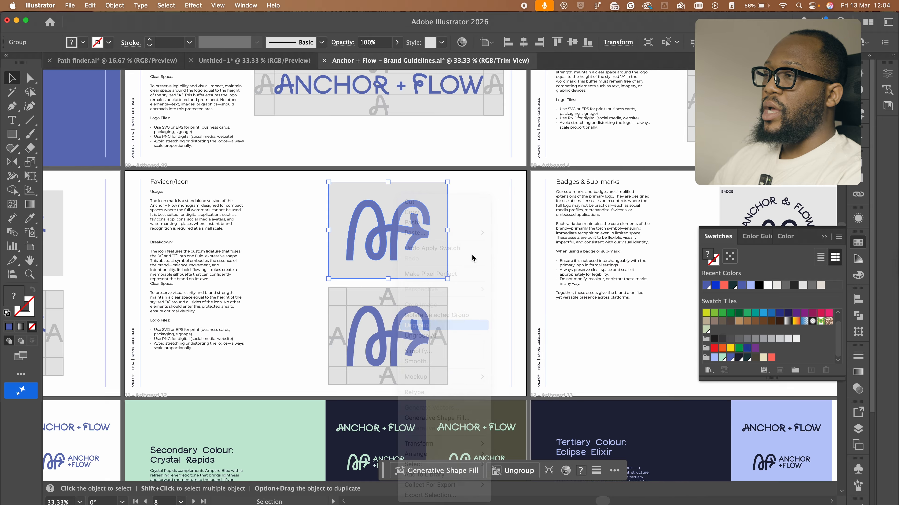
left_click(492, 236)
left_click(396, 232)
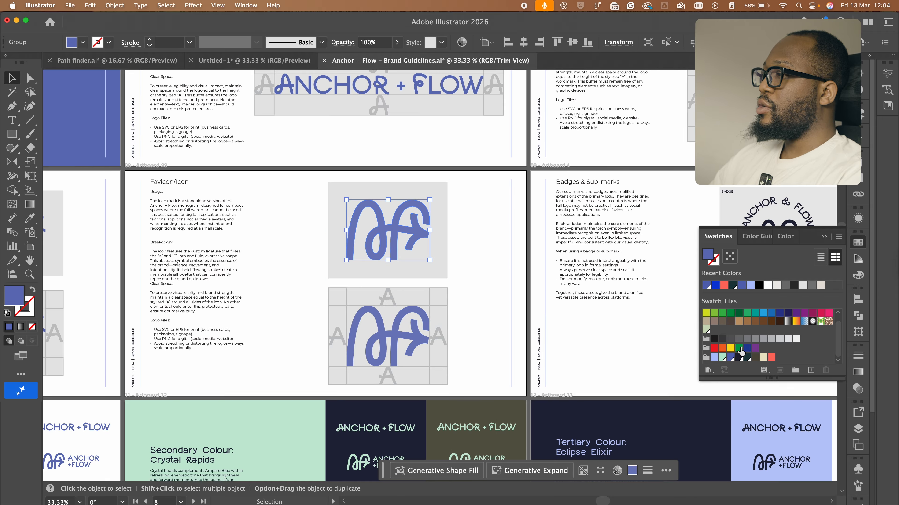
left_click(731, 356)
left_click(497, 253)
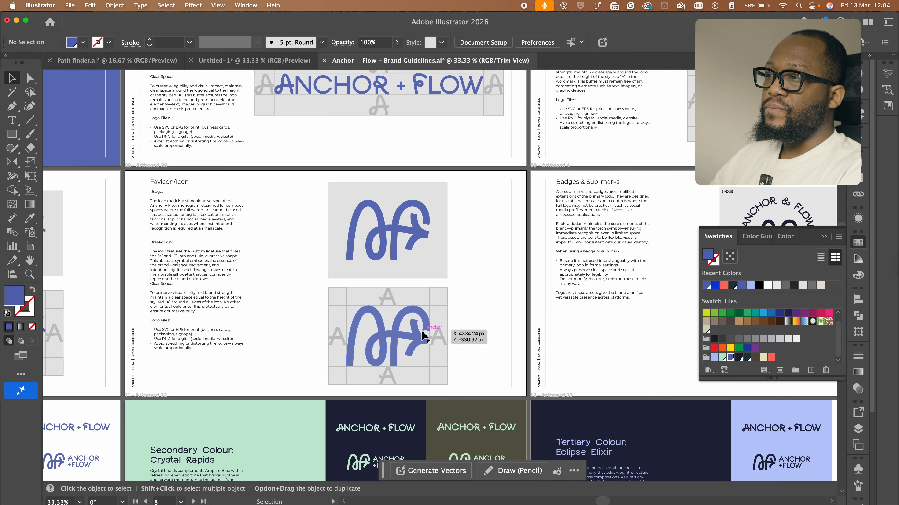
Step: Isolate the lower Favicon/Icon monogram within its clear-space group and apply the global brand blue swatch to it
left_click(423, 334)
double_click(416, 336)
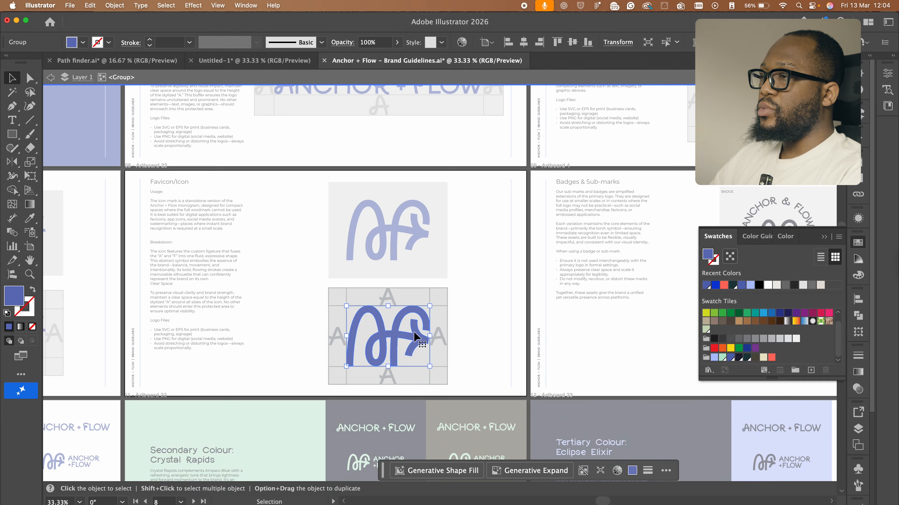
left_click(731, 358)
double_click(521, 263)
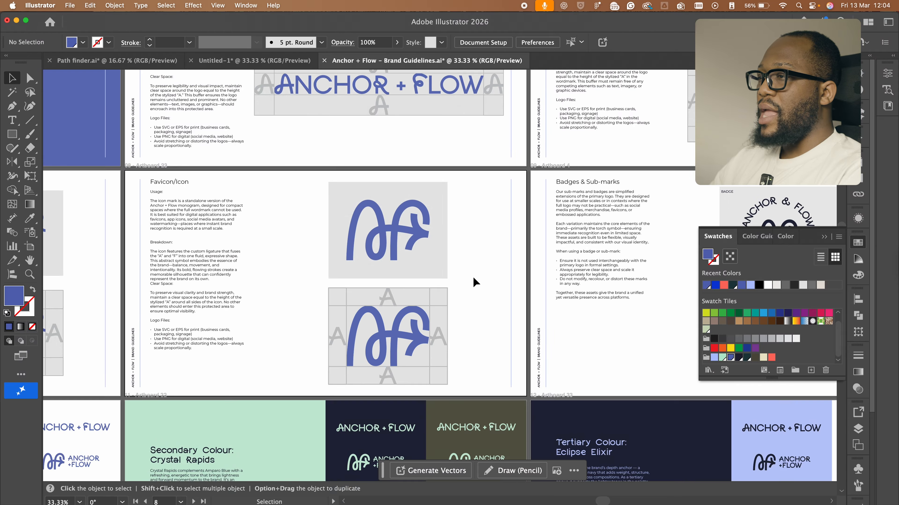
Step: Apply the global brand blue swatch to the upper Word mark logo inside its group
scroll(474, 279, "down", 2)
scroll(551, 260, "up", 3)
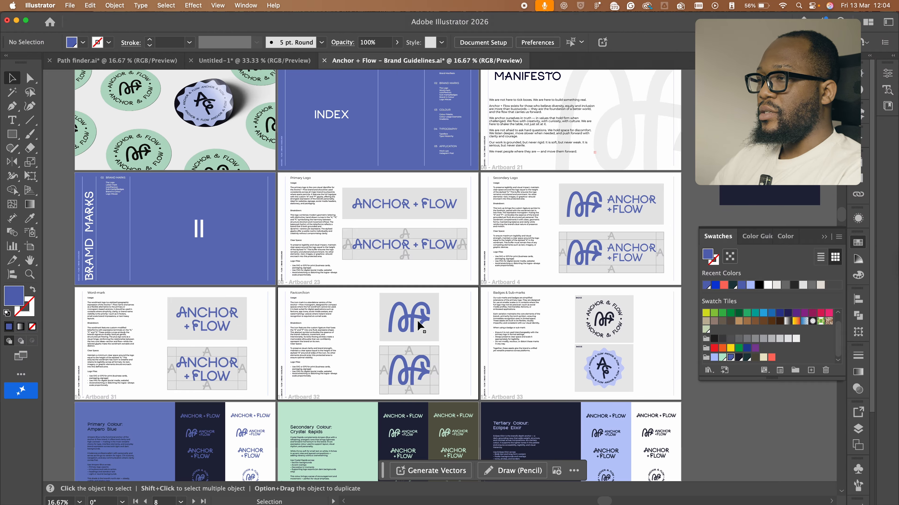
left_click(207, 324)
double_click(206, 324)
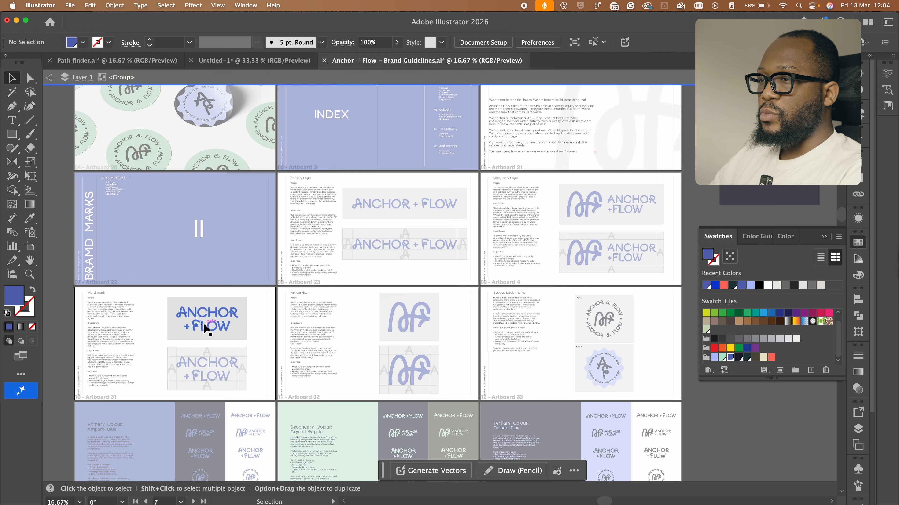
double_click(259, 298)
Step: Apply the global brand blue swatch to the lower Word mark logo inside its clear-space group
scroll(218, 361, "up", 1)
double_click(216, 376)
left_click(216, 379)
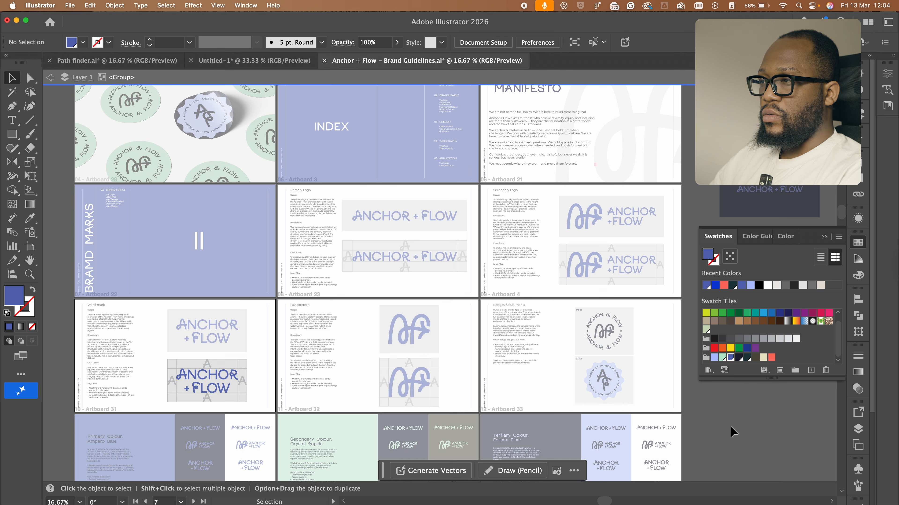
key("Escape")
Step: Apply the global brand blue swatch to the dark panel's logos and the blue background on the Primary Colour artboard
left_click_drag(228, 321, 247, 255)
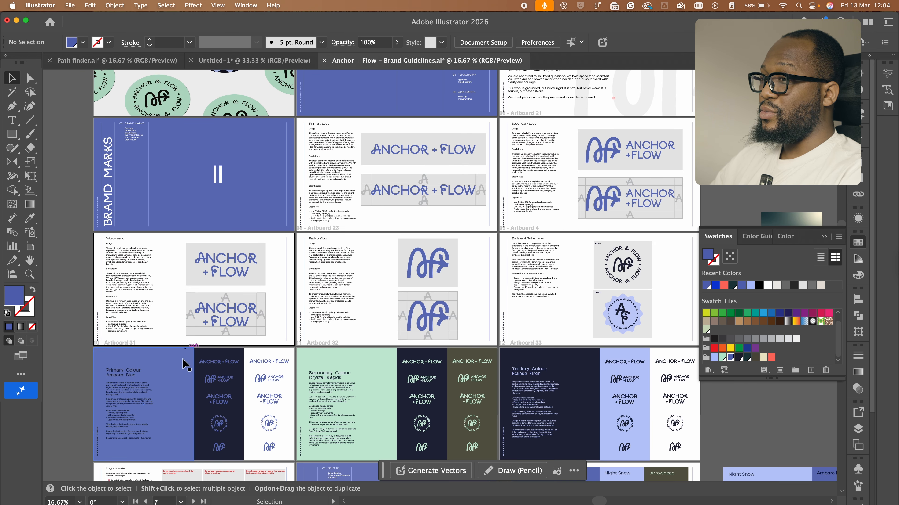
left_click(222, 380)
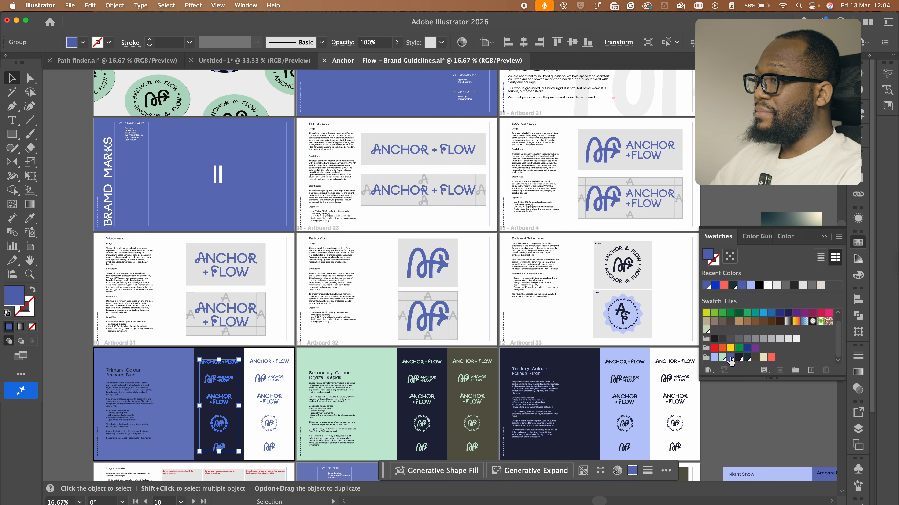
left_click(152, 355)
left_click(730, 357)
left_click(736, 430)
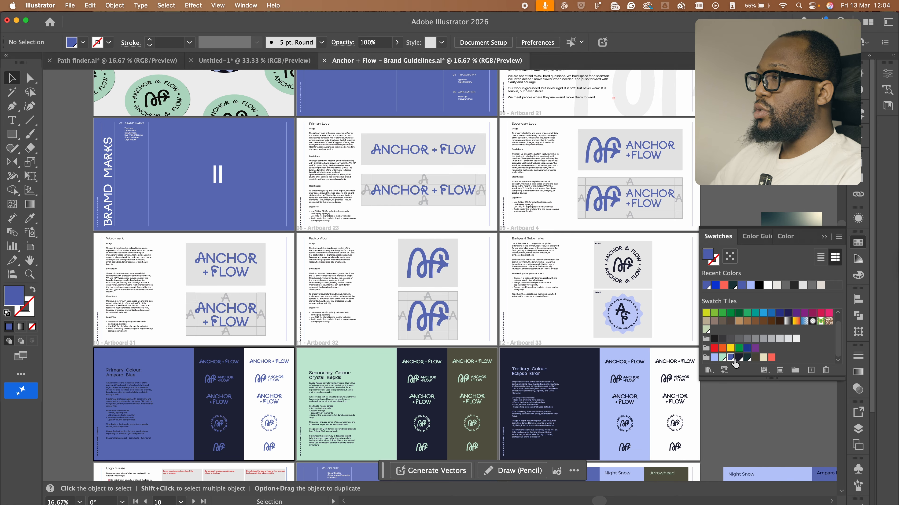
Step: Shift the global brand blue swatch to pink by raising its red value, and undo that colour change
double_click(730, 358)
left_click_drag(447, 150, 741, 145)
mouse_move(741, 235)
left_mouse_down()
mouse_move(764, 235)
mouse_move(753, 236)
left_mouse_up()
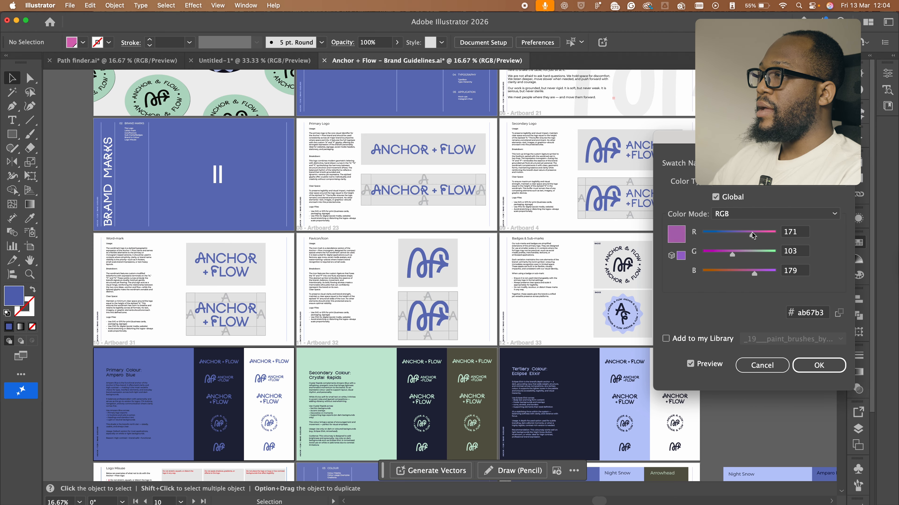
left_click(796, 361)
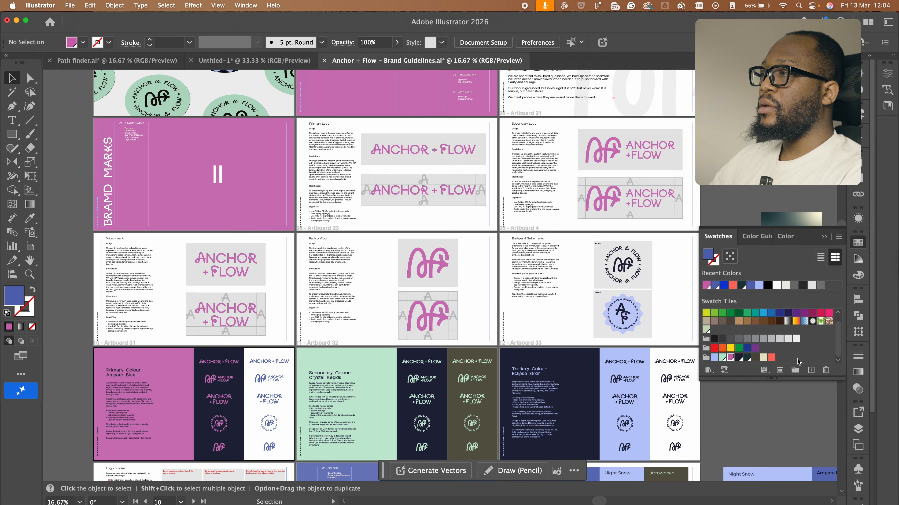
scroll(510, 134, "up", 3)
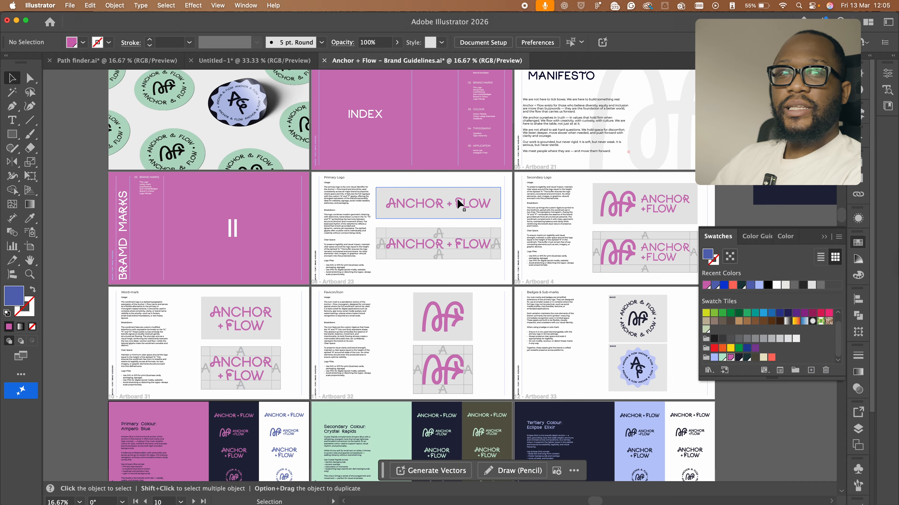
scroll(458, 193, "up", 1)
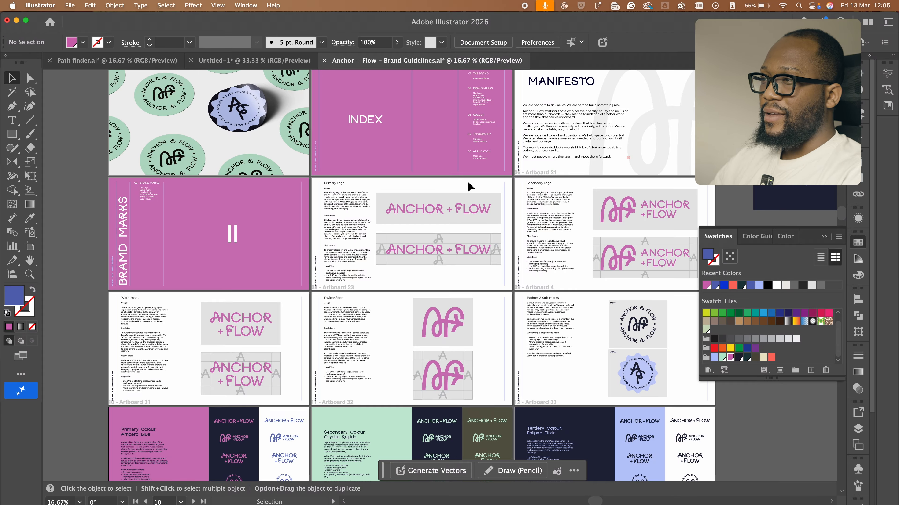
key("super+z")
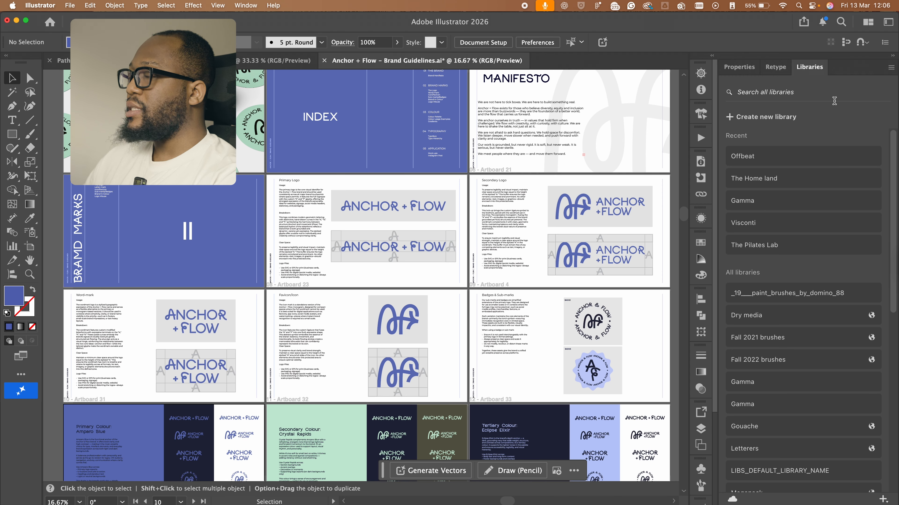
Step: Look through the list of libraries and examine the brand colours stored in the Offbeat library
scroll(834, 213, "down", 6)
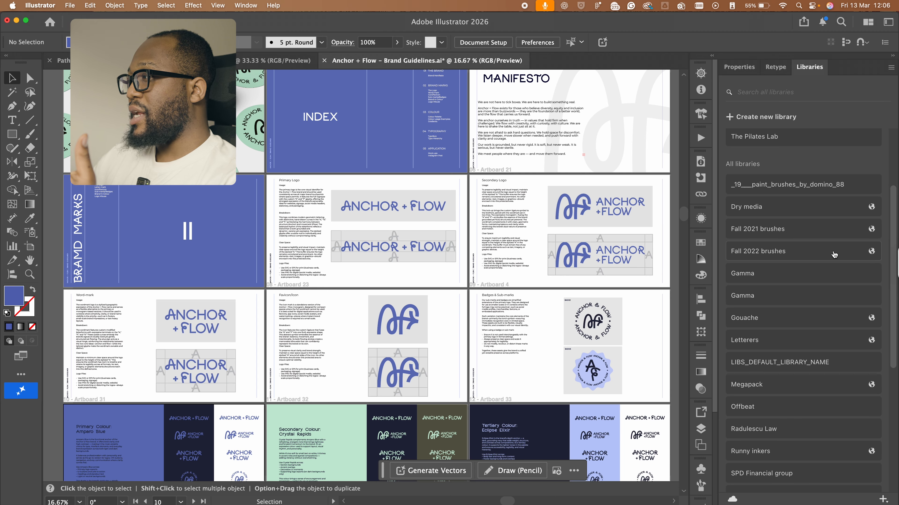
scroll(833, 258, "up", 6)
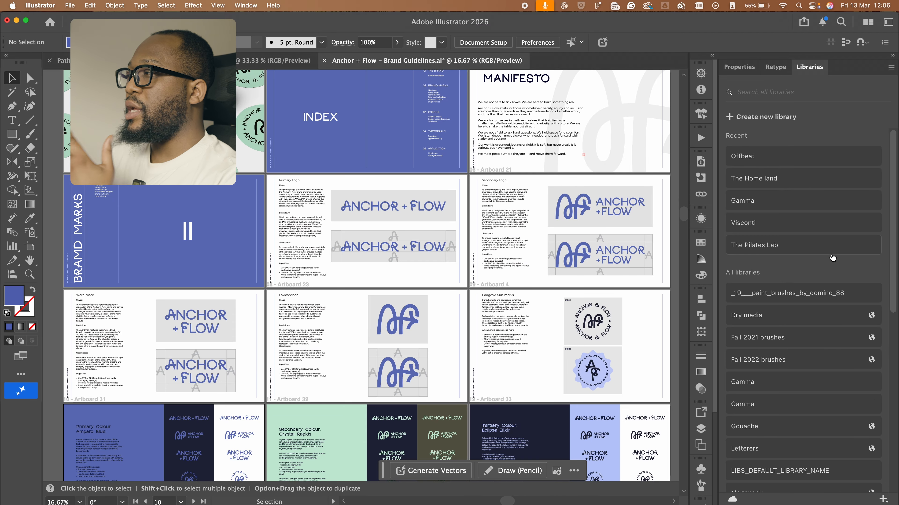
left_click(785, 158)
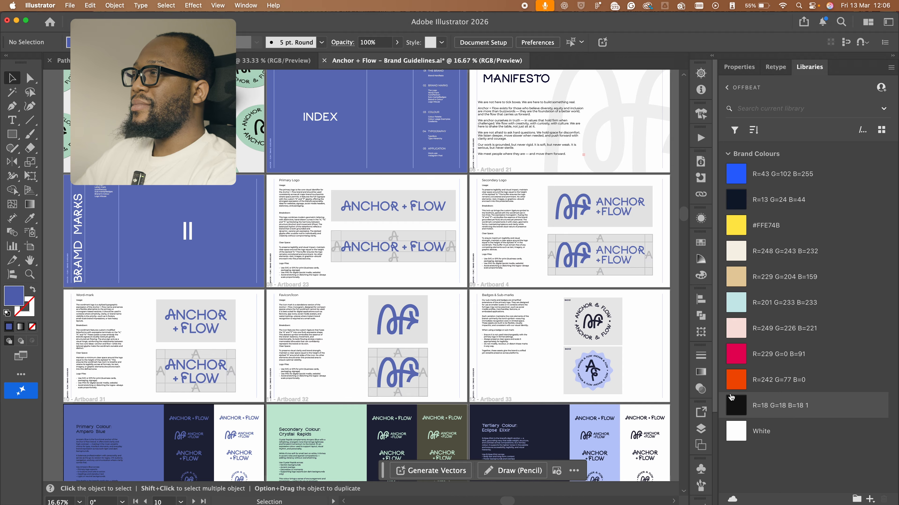
left_click(727, 88)
Step: Create a new library named "Anchor and flow", saved to Libraries, with the colour palette artboard in view
scroll(496, 230, "right", 8)
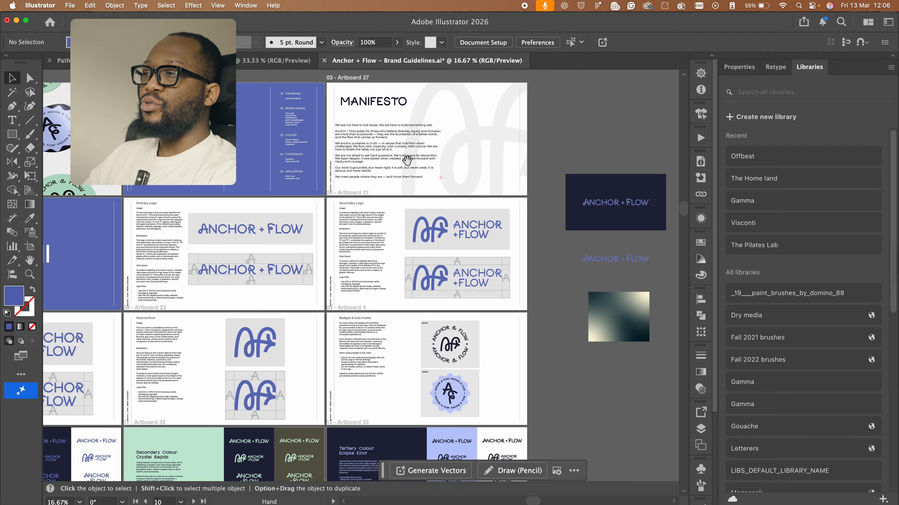
key("space")
scroll(276, 298, "down", 10)
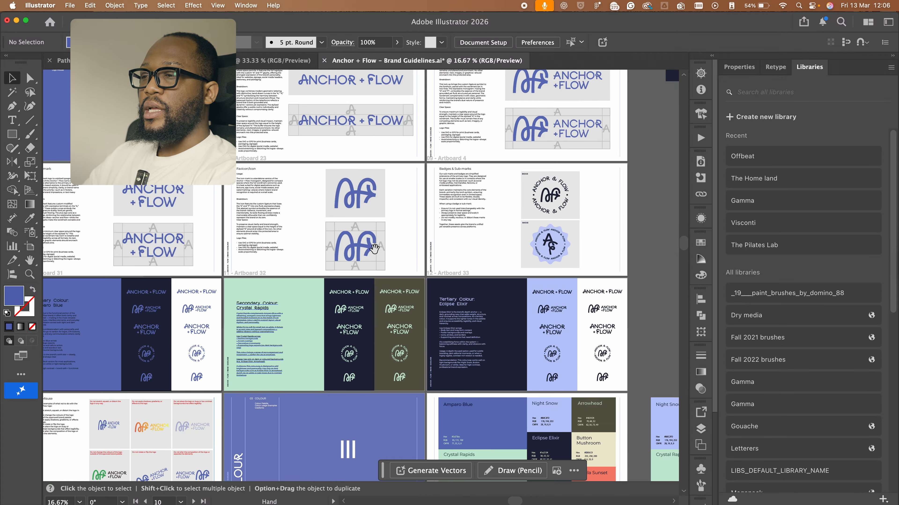
scroll(361, 223, "down", 10)
key("super+plus")
key("super+plus")
key("space")
mouse_move(485, 248)
left_mouse_down()
mouse_move(389, 257)
mouse_move(471, 256)
left_mouse_up()
left_click(768, 119)
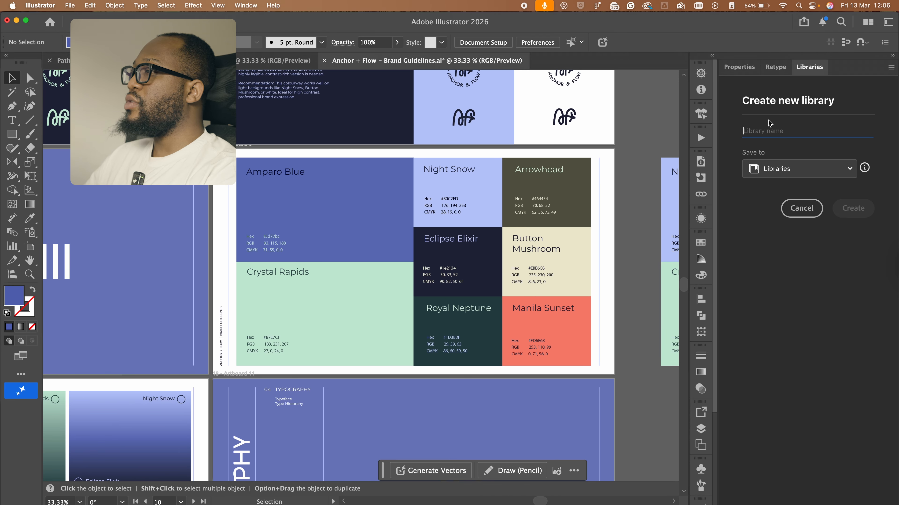
type("Anchor an")
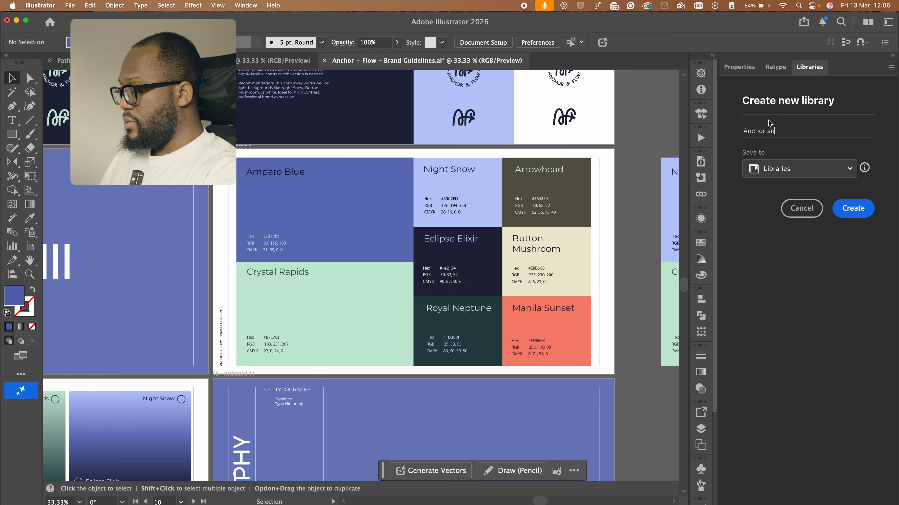
type("d flow")
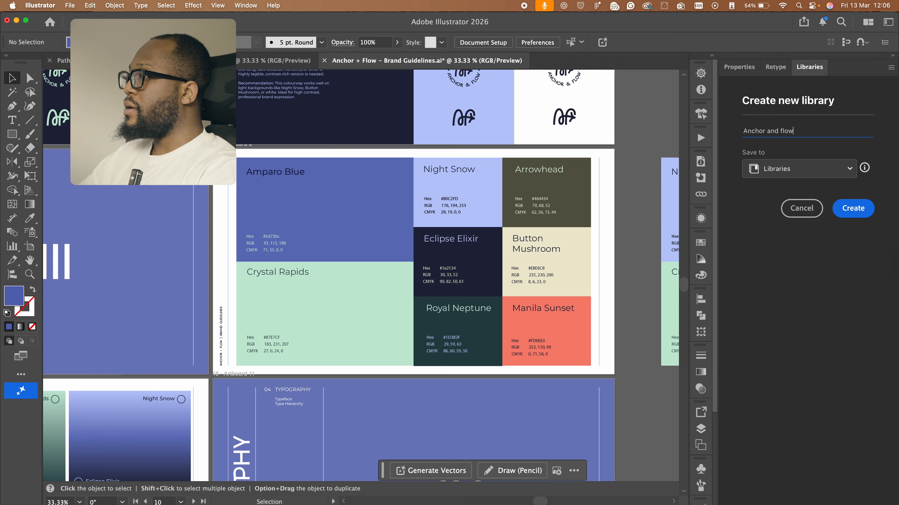
left_click(853, 208)
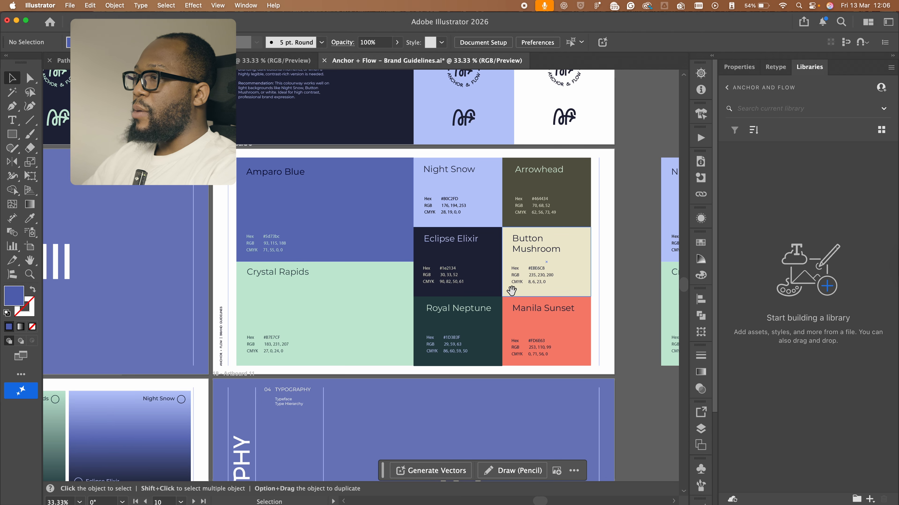
Step: Add the fill colour of the Amparo Blue rectangle to the Anchor and flow library
left_click_drag(516, 291, 475, 283)
left_click(267, 195)
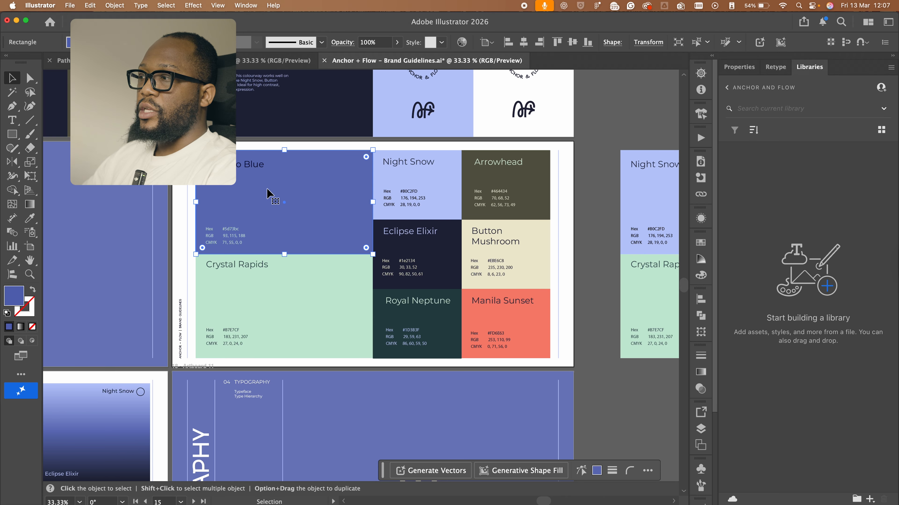
left_click(869, 500)
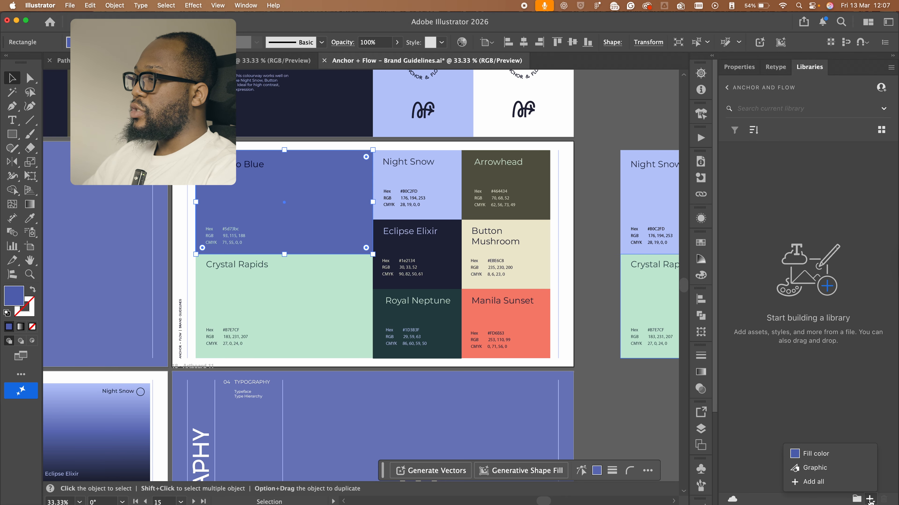
left_click(816, 455)
Step: Add the fill colour of the Crystal Rapids rectangle to the Anchor and flow library
left_click(287, 268)
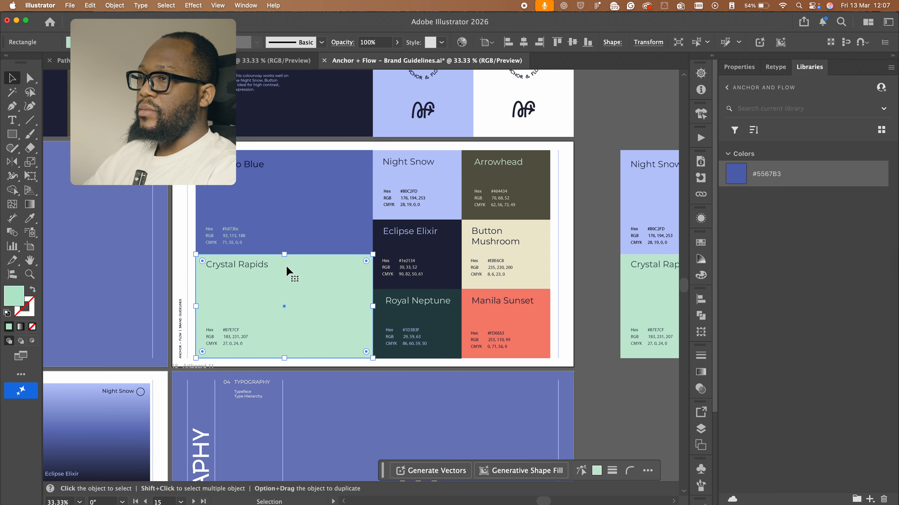
left_click(869, 499)
left_click(816, 455)
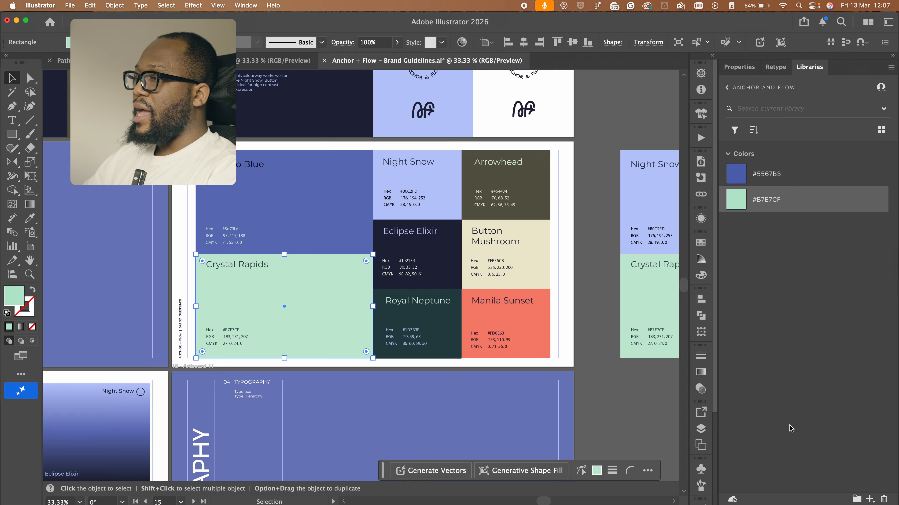
Step: Add the fill colour of the Night Snow rectangle to the Anchor and flow library
left_click(454, 195)
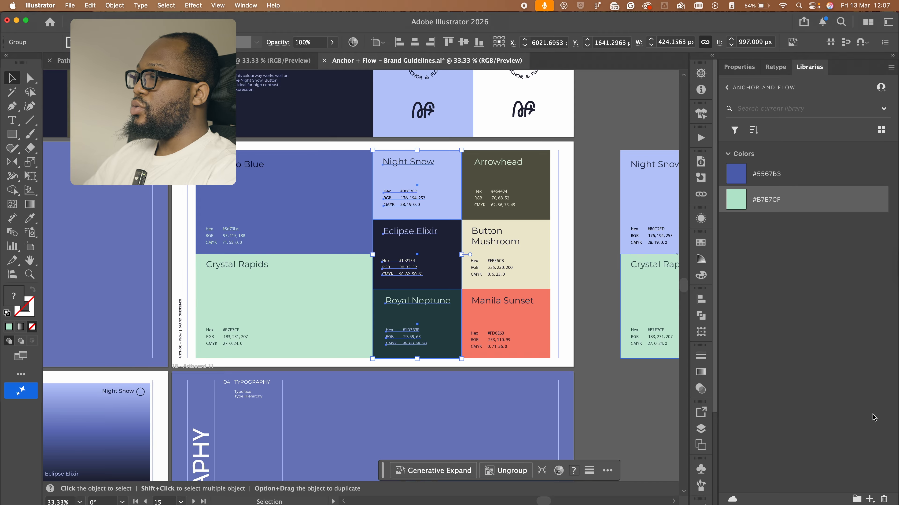
mouse_move(453, 207)
left_mouse_down()
mouse_move(431, 208)
mouse_move(449, 207)
left_mouse_up()
double_click(450, 207)
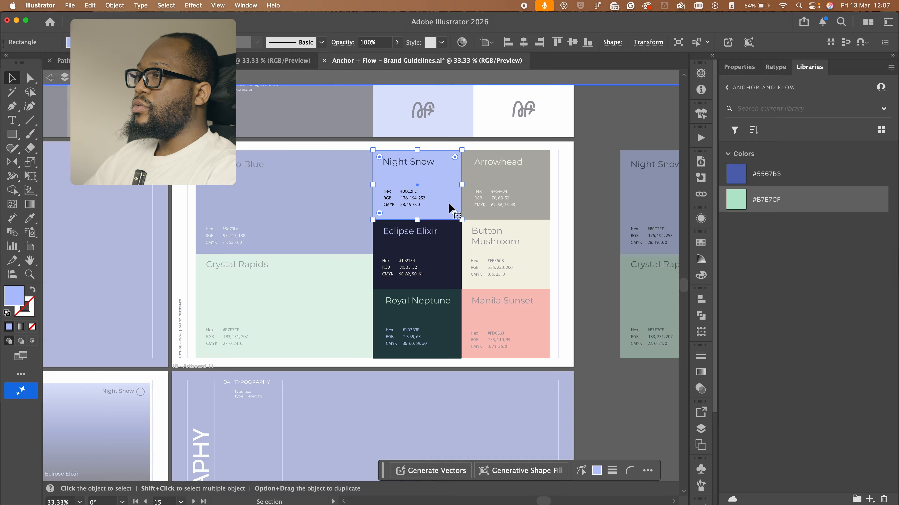
left_click(869, 499)
left_click(816, 455)
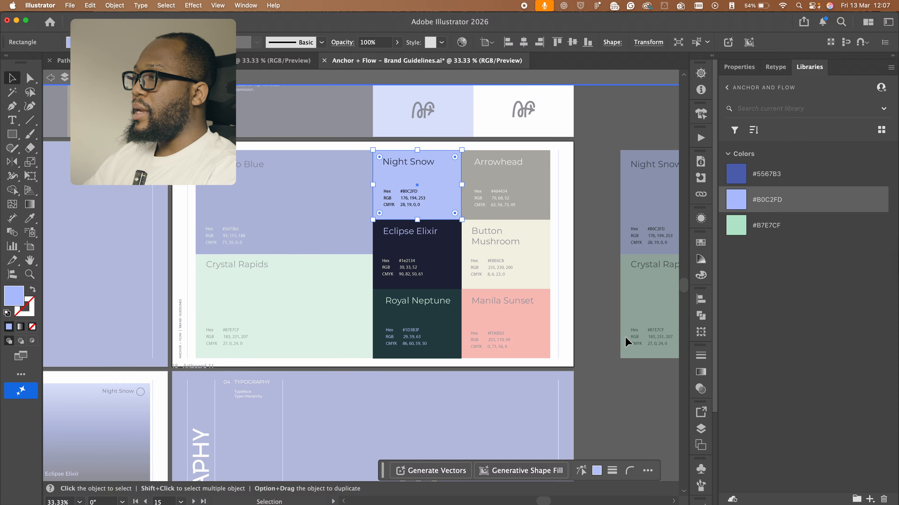
double_click(611, 306)
Step: Ungroup the blue logo set on the dark panel of the Primary Colour: Amparo Blue artboard
scroll(468, 259, "up", 10)
scroll(468, 259, "left", 5)
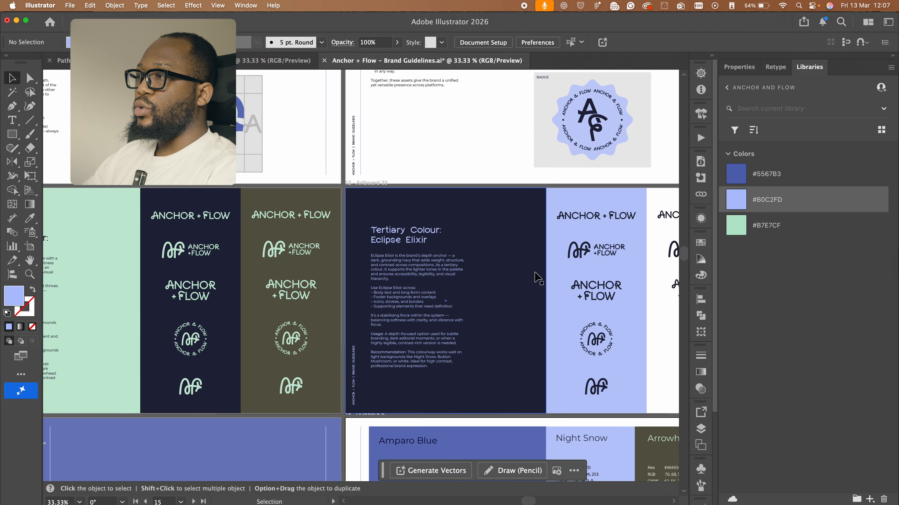
left_click_drag(547, 262, 580, 241)
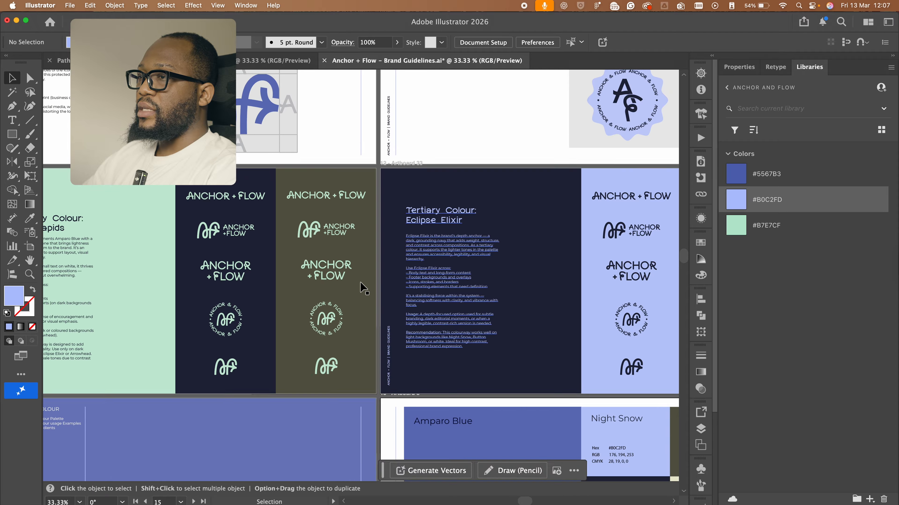
left_click_drag(308, 341, 524, 155)
key("super+minus")
key("super+minus")
key("super+minus")
key("super+minus")
left_click_drag(308, 222, 342, 243)
key("super+plus")
key("super+plus")
key("super+plus")
key("super+plus")
left_click(362, 297)
right_click(359, 194)
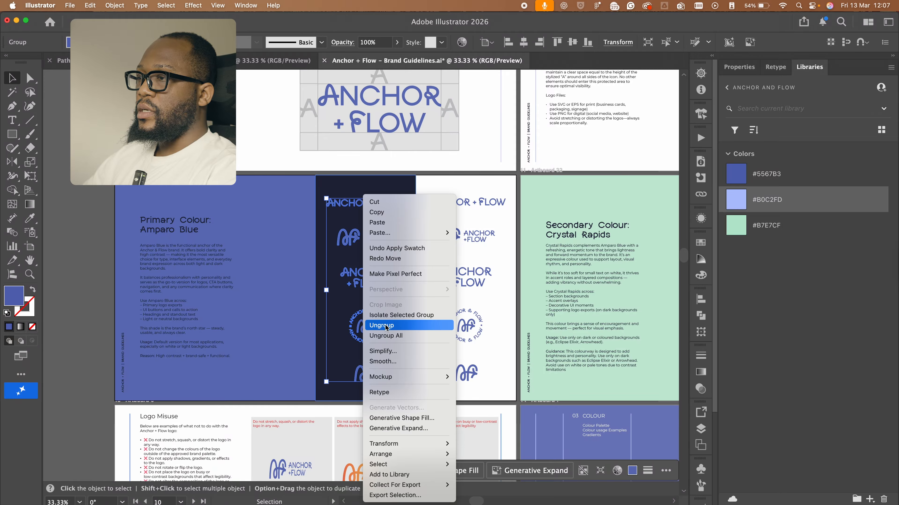
left_click(377, 327)
left_click(305, 215)
Step: Add the one-line ANCHOR + FLOW wordmark from the dark panel to the Anchor and flow library as a graphic
scroll(307, 215, "up", 1)
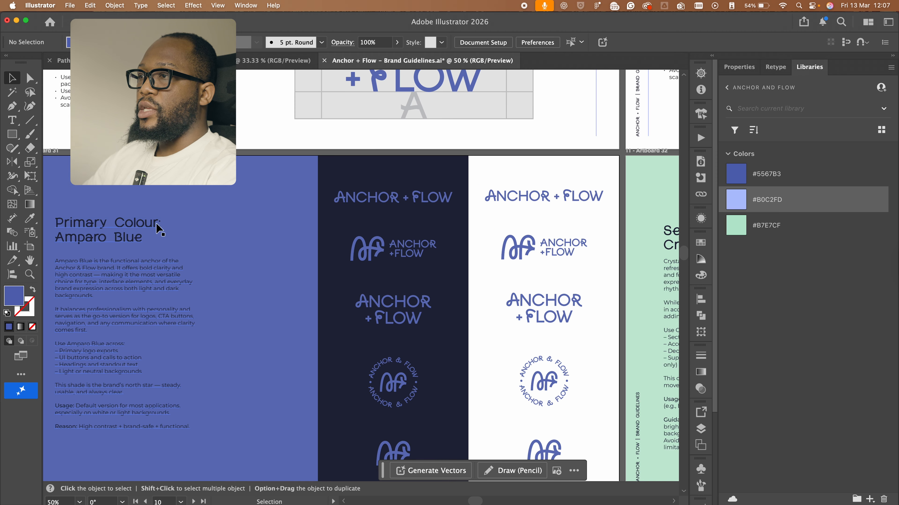
left_click_drag(115, 222, 155, 223)
left_click(410, 203)
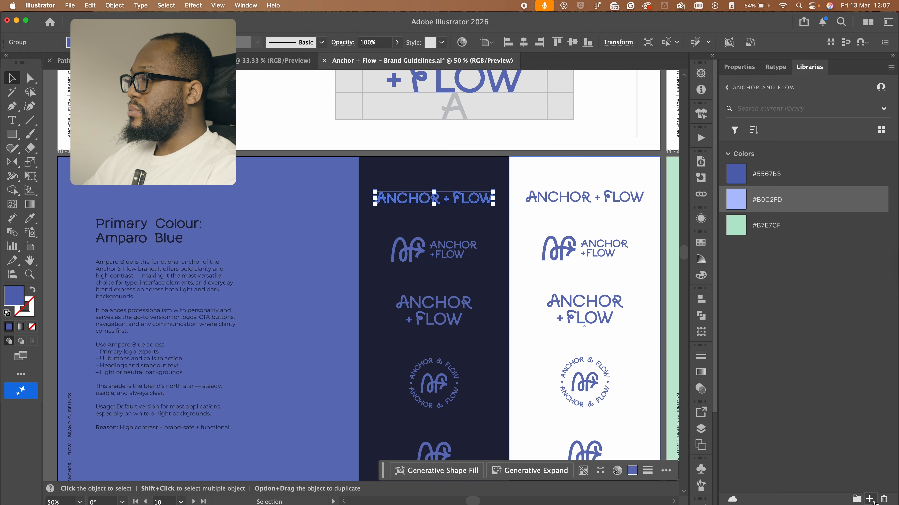
left_click(870, 499)
left_click(866, 492)
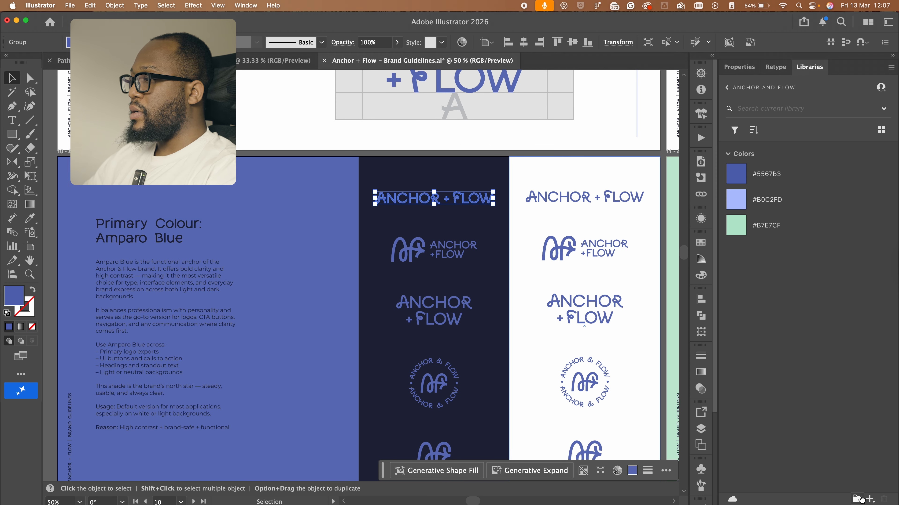
left_click_drag(427, 205, 773, 298)
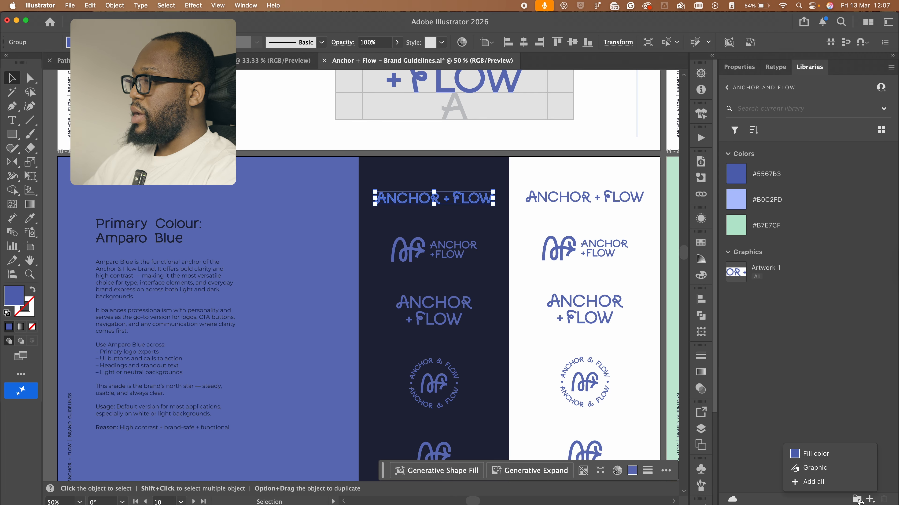
Step: Create a library group named "Logo Suite" and add the one-line ANCHOR + FLOW wordmark to it
left_click(856, 499)
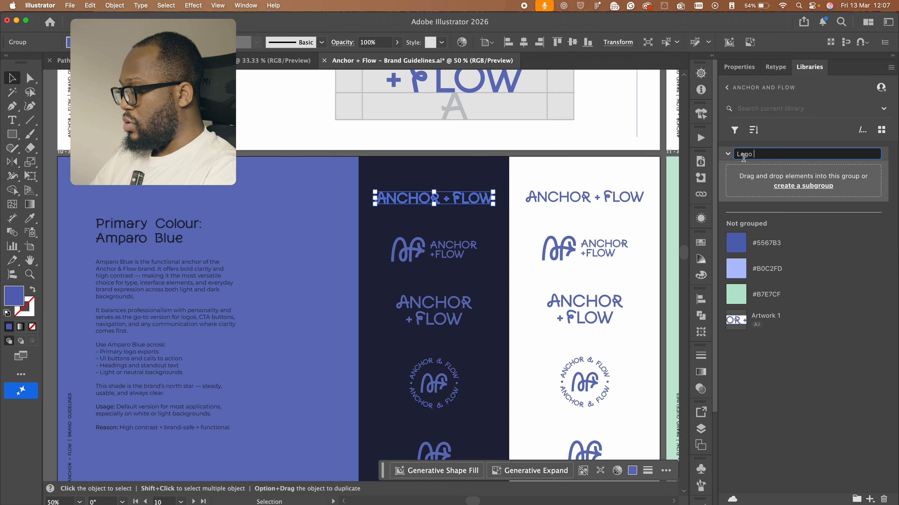
key("Return")
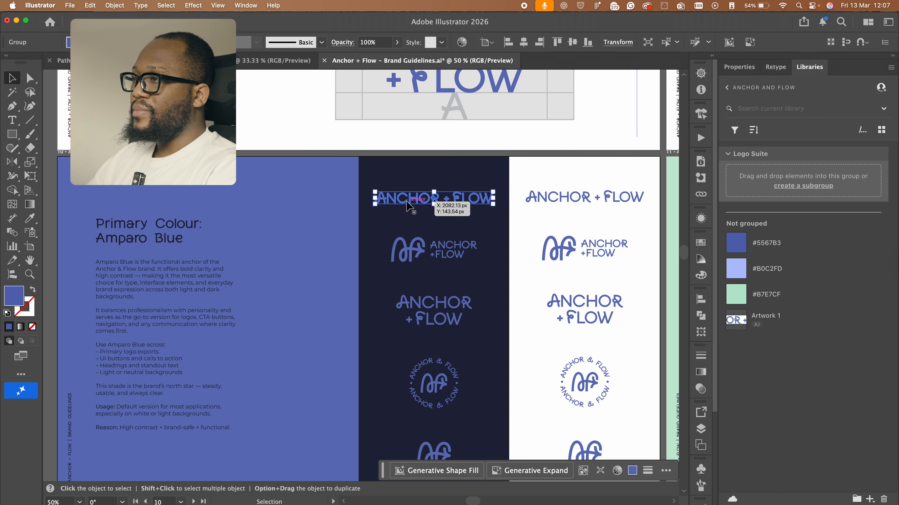
left_click_drag(410, 205, 782, 186)
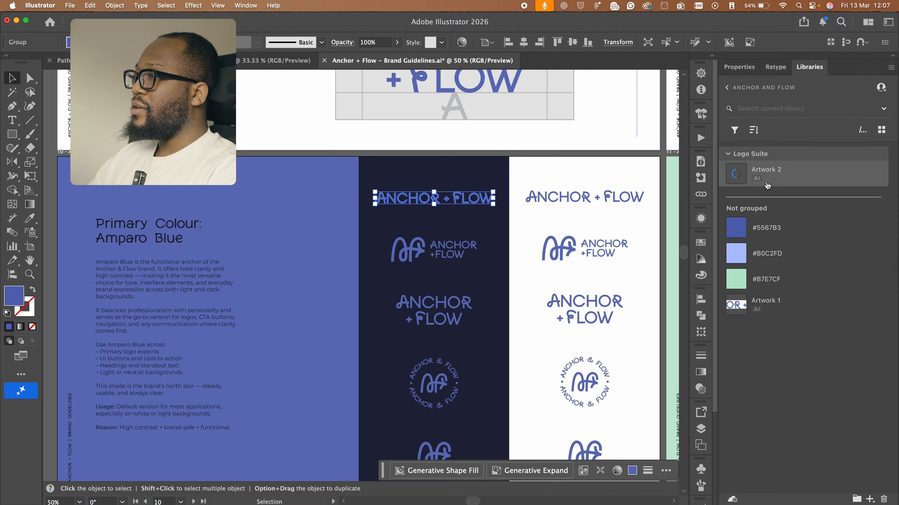
Step: Add the horizontal lockup, stacked logo, circular badge and AF monogram from the dark panel to the Logo Suite group
left_click(426, 248)
left_click_drag(427, 248, 783, 192)
left_click(452, 304)
left_click_drag(452, 303, 783, 193)
left_click(438, 385)
left_click_drag(438, 385, 783, 200)
scroll(456, 366, "down", 5)
left_click_drag(446, 354, 796, 228)
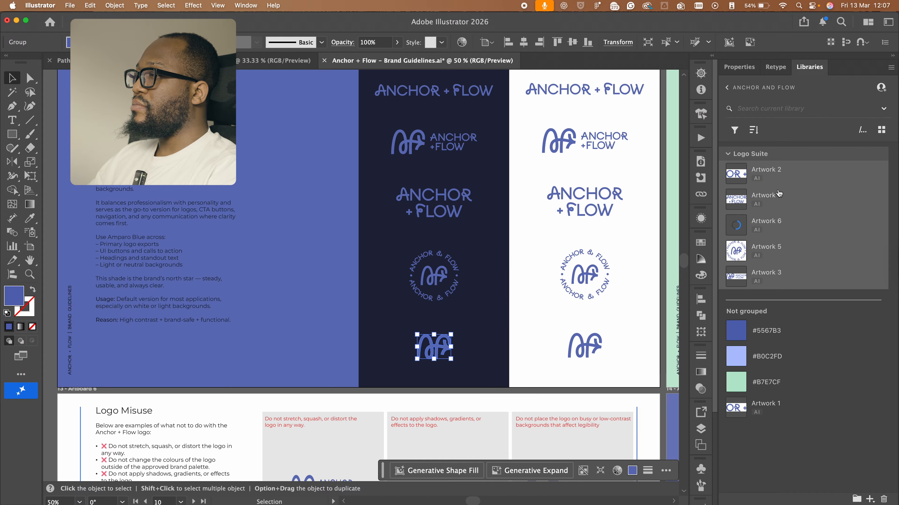
Step: Rename the one-line logo graphic in the Logo Suite group as "Wordmark"
double_click(771, 170)
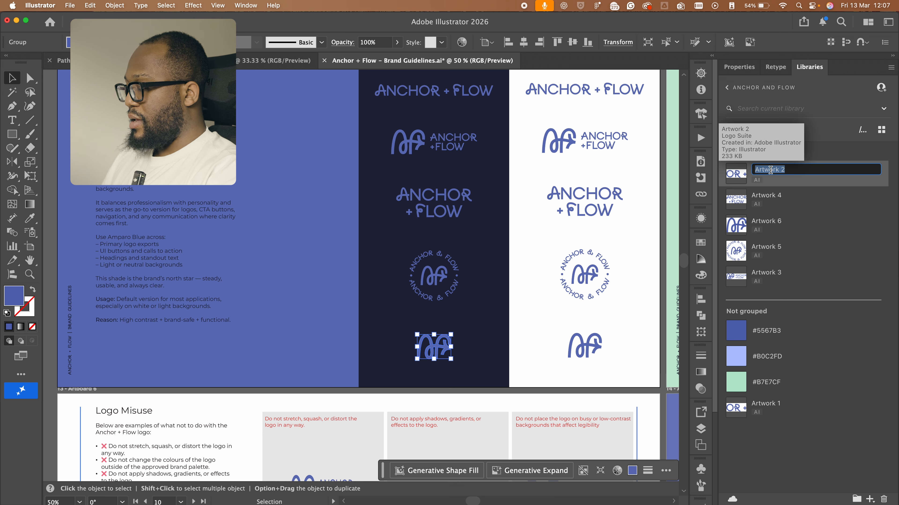
type("Wo")
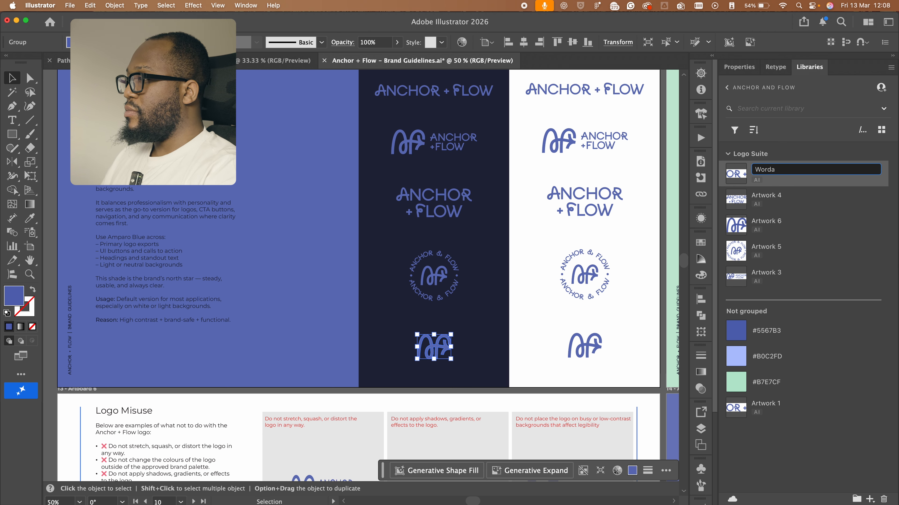
type("rdmark")
key("Return")
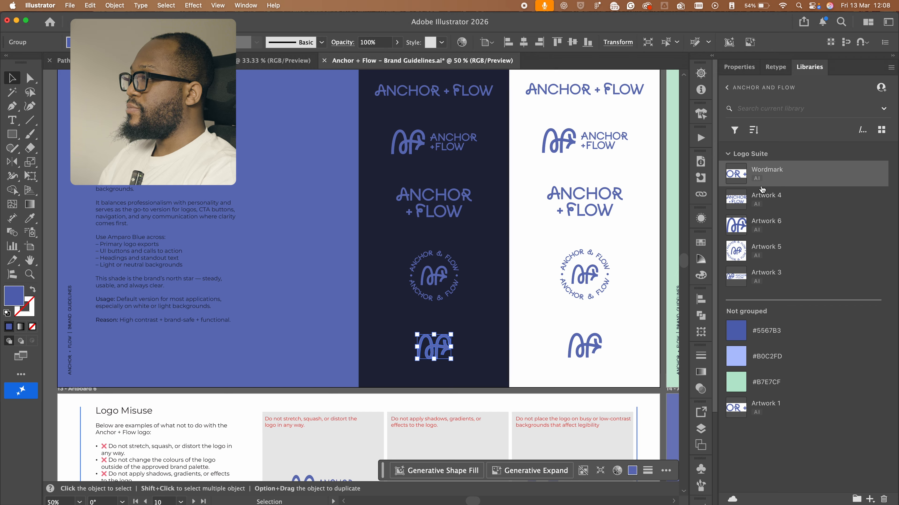
Step: Rename the circular badge graphic in the Logo Suite group as "sub-mark"
double_click(767, 249)
type("submark")
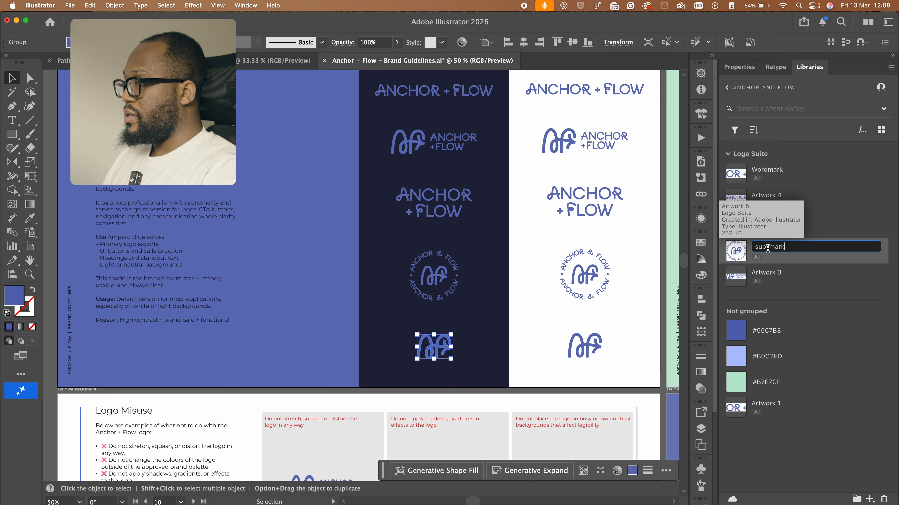
type("-mark")
key("Return")
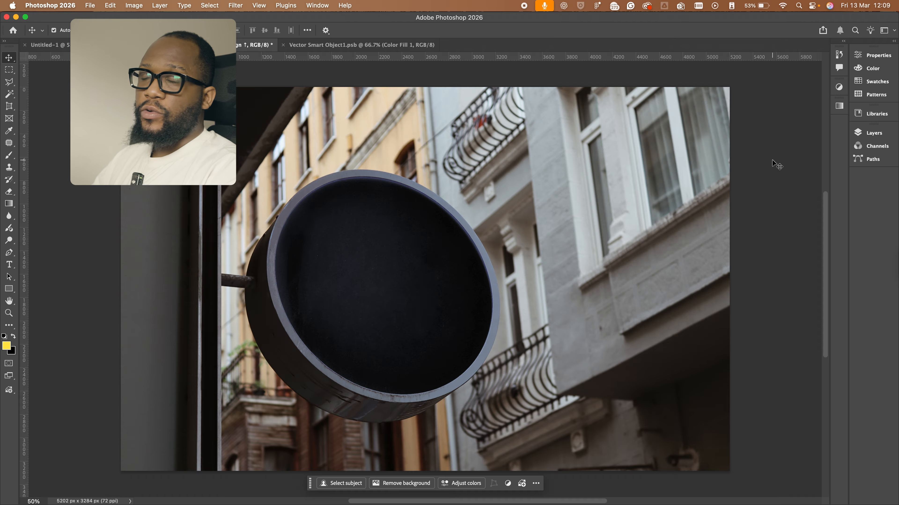
Step: Switch to Photoshop with the round sign mockup, open the Anchor and flow library and look through its logos and colours
left_click(880, 115)
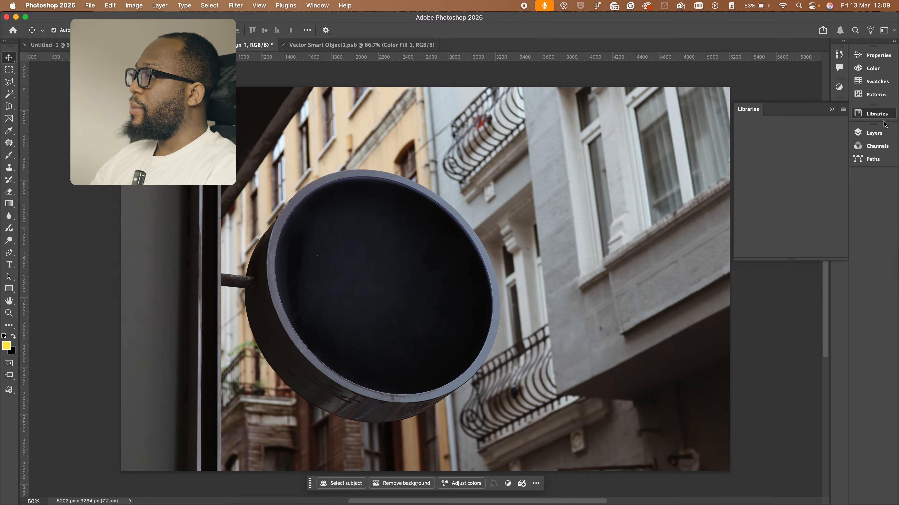
left_click(744, 124)
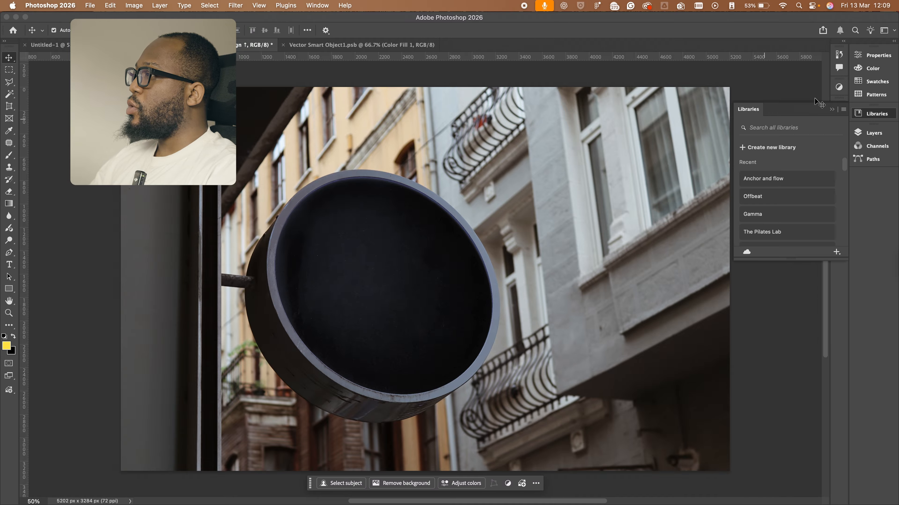
left_click(895, 40)
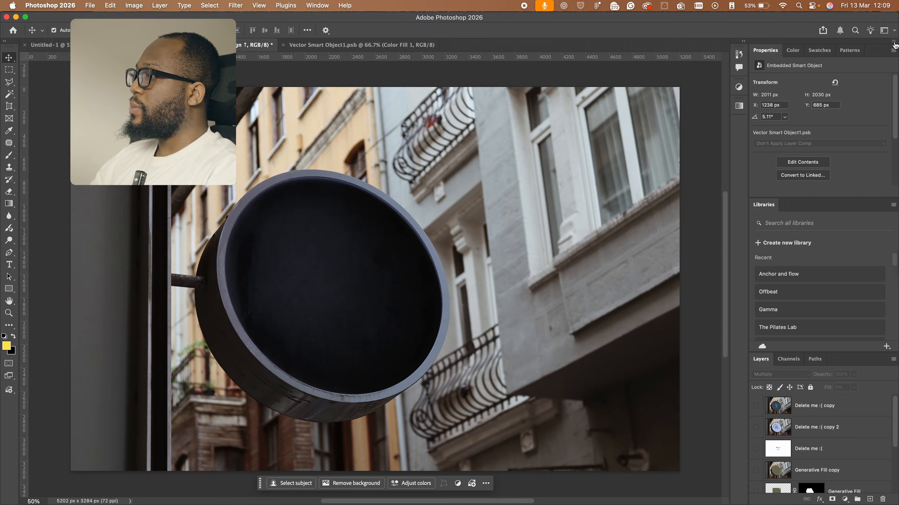
left_click(851, 52)
scroll(804, 270, "down", 5)
scroll(820, 281, "up", 3)
left_click(788, 277)
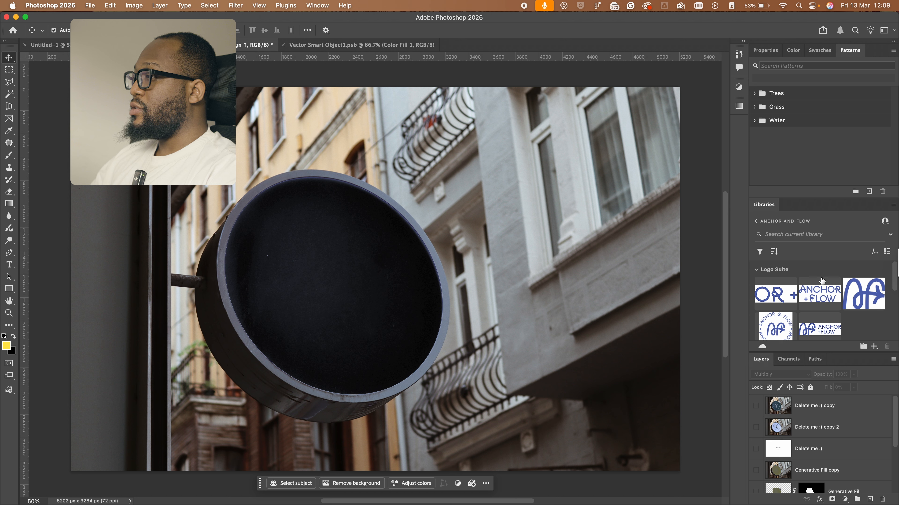
scroll(799, 298, "down", 1)
scroll(798, 298, "down", 3)
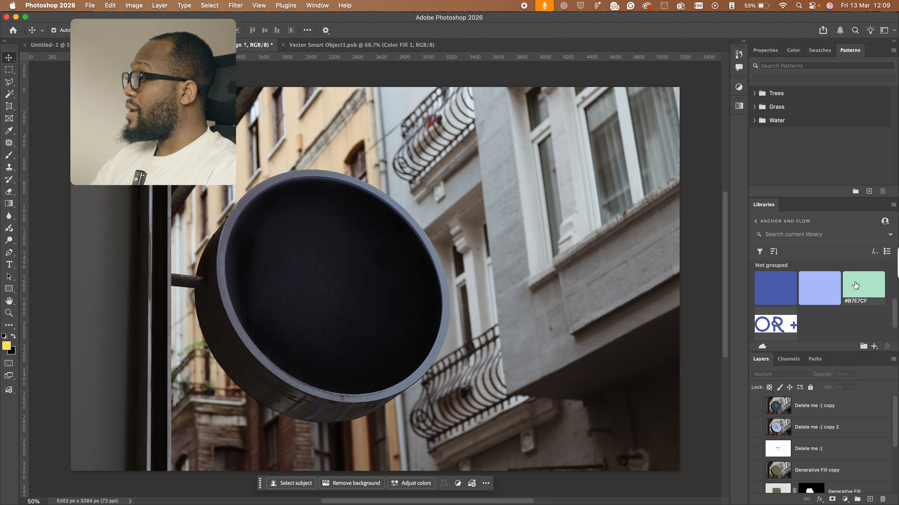
scroll(793, 291, "up", 2)
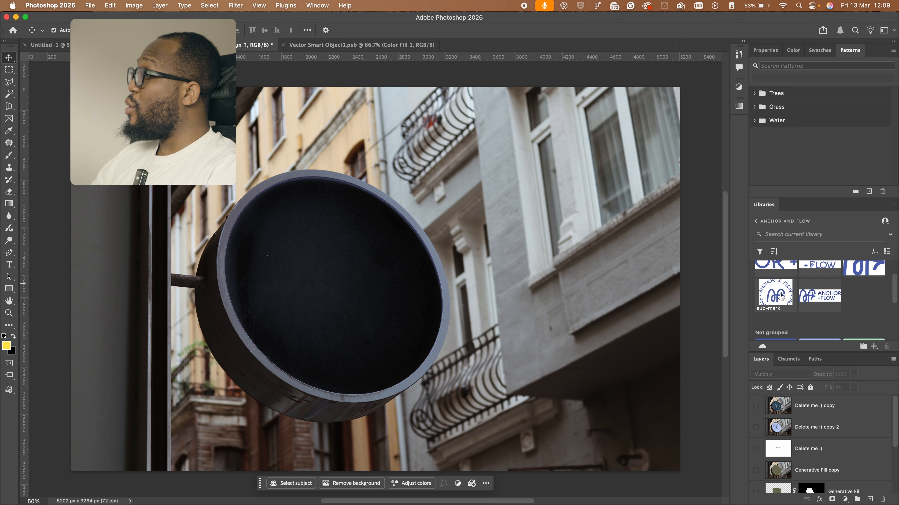
scroll(783, 300, "up", 2)
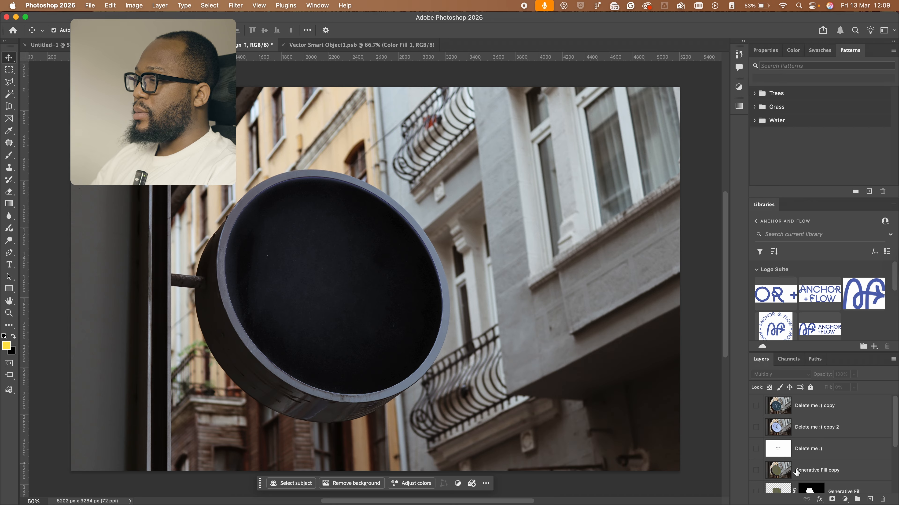
Step: Open the sign's smart object contents and set the Color Fill 1 layer to the library colour #B0C2FD
scroll(796, 472, "down", 5)
double_click(783, 482)
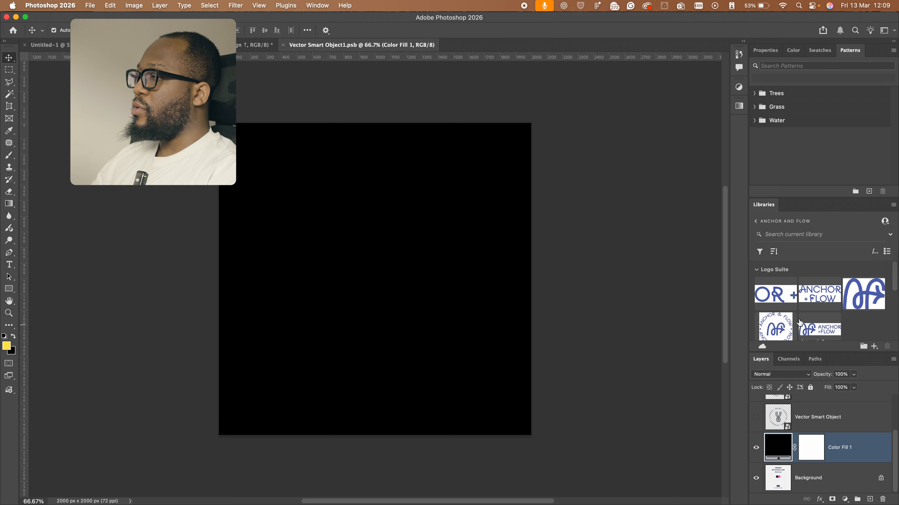
scroll(785, 293, "down", 5)
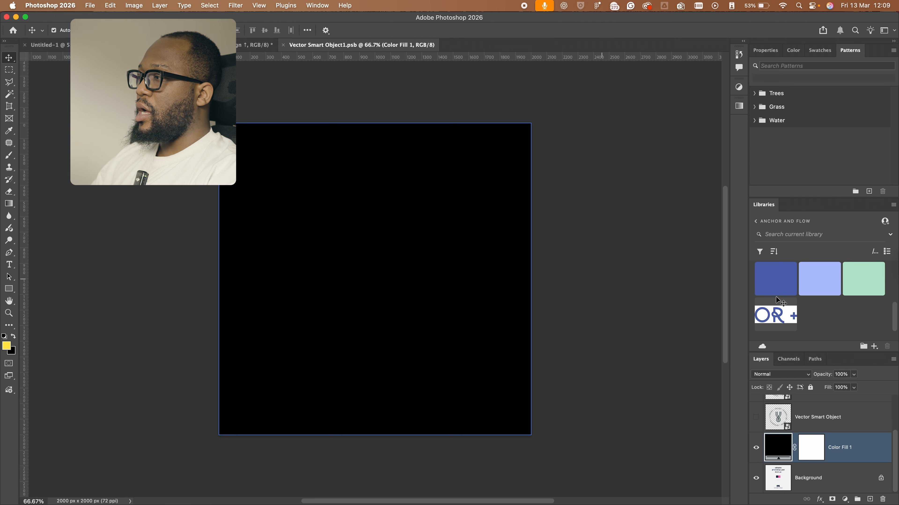
left_click(820, 276)
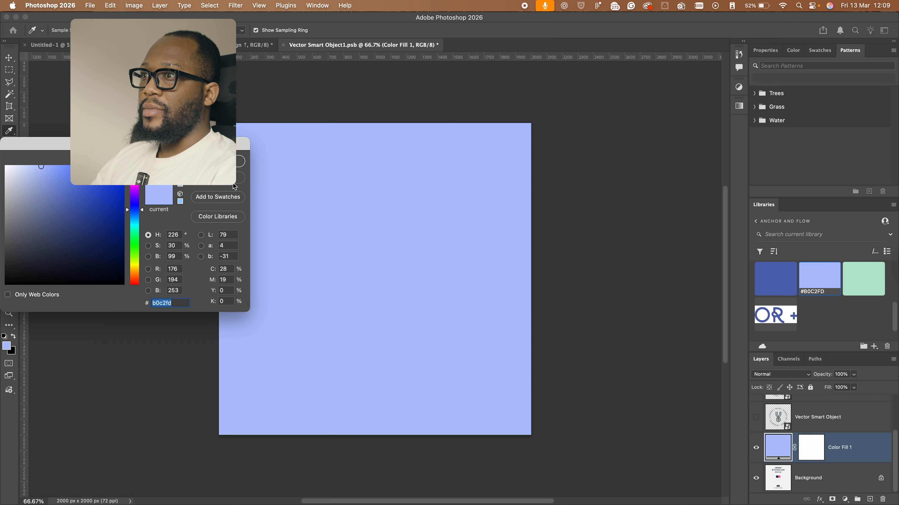
key("Return")
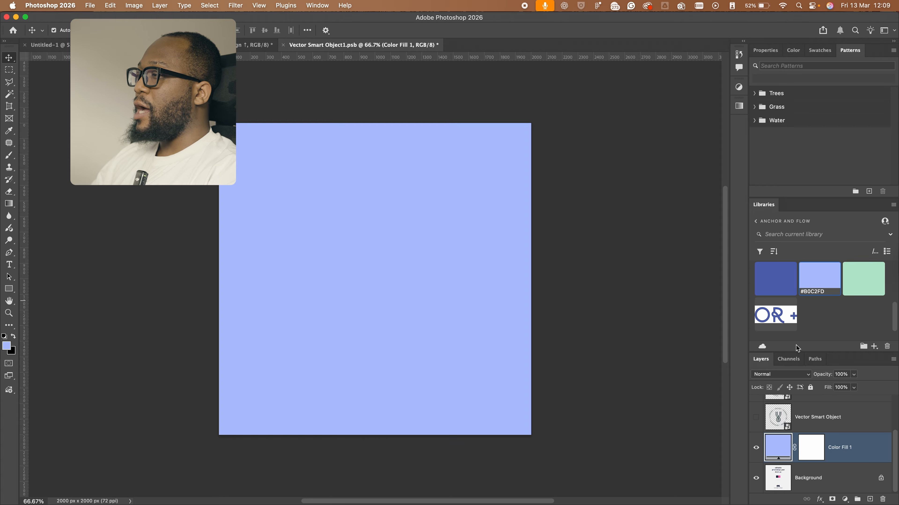
Step: Place the sub-mark graphic from the Logo Suite group onto the smart object's canvas
scroll(778, 319, "down", 2)
left_click_drag(780, 326, 485, 146)
left_click(464, 32)
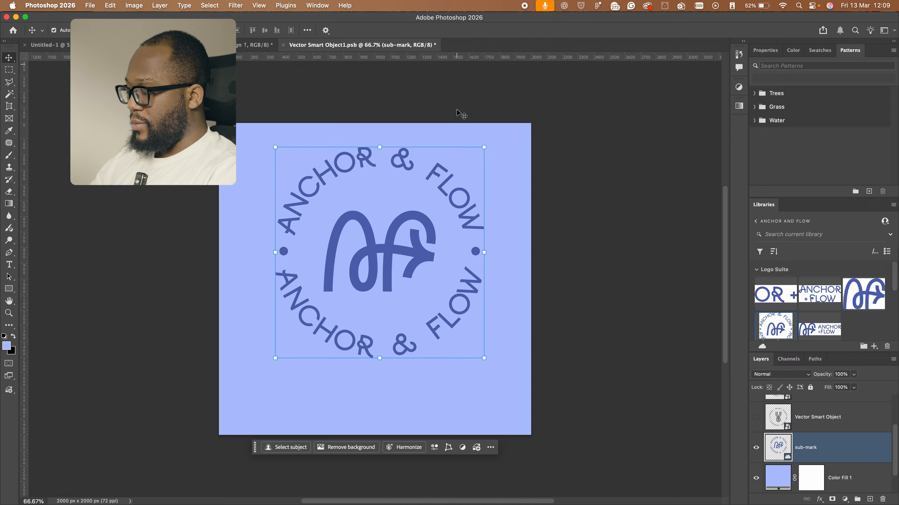
Step: Align the sub-mark to the canvas, centred both horizontally and vertically
left_click(307, 30)
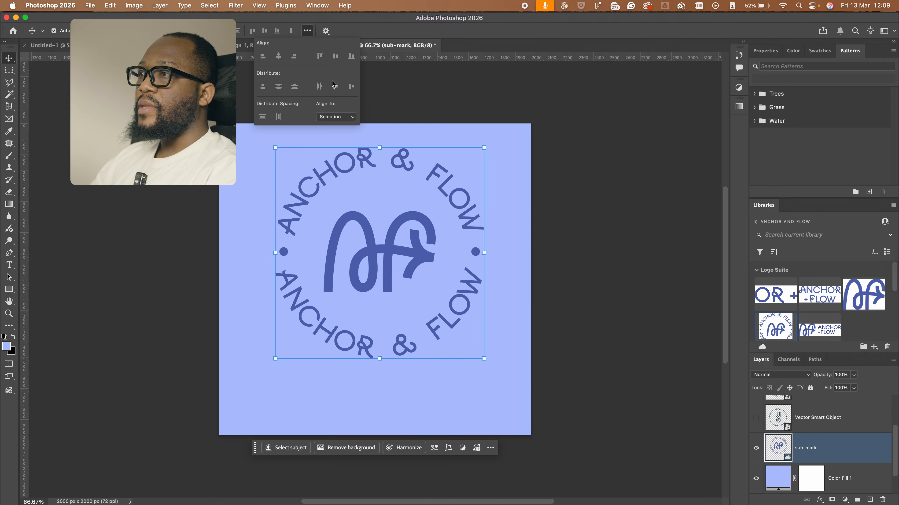
left_click(338, 119)
left_click(331, 127)
left_click(283, 56)
left_click(335, 56)
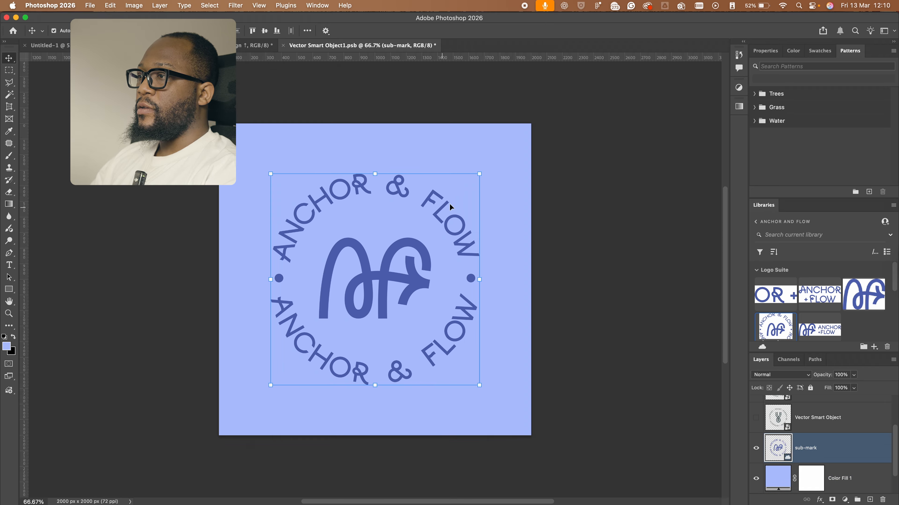
Step: Enlarge the sub-mark proportionally about its centre until it spans about 80% of the canvas width
key("ctrl+t")
left_click_drag(480, 174, 501, 151)
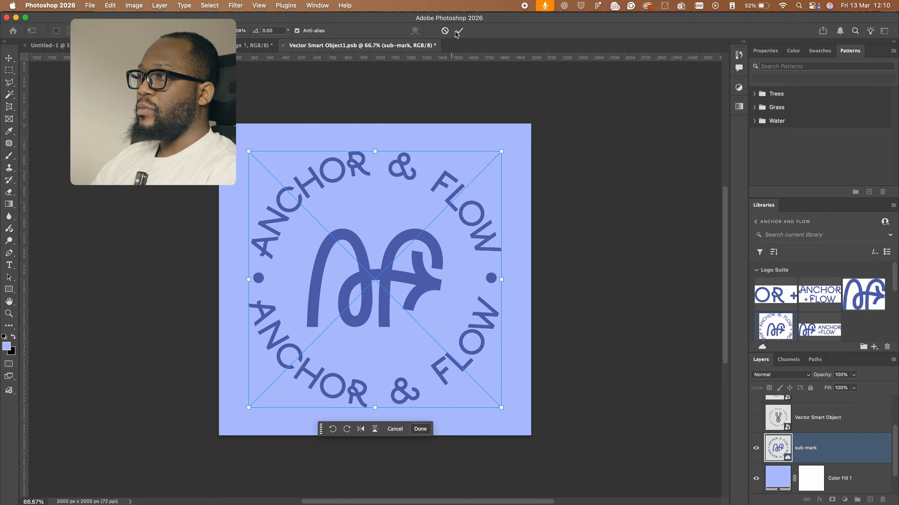
left_click(459, 32)
Step: Deselect the sub-mark layer and save the smart object's contents
left_click(849, 470)
scroll(787, 295, "down", 1)
scroll(787, 295, "down", 2)
left_click(607, 258)
key("super+s")
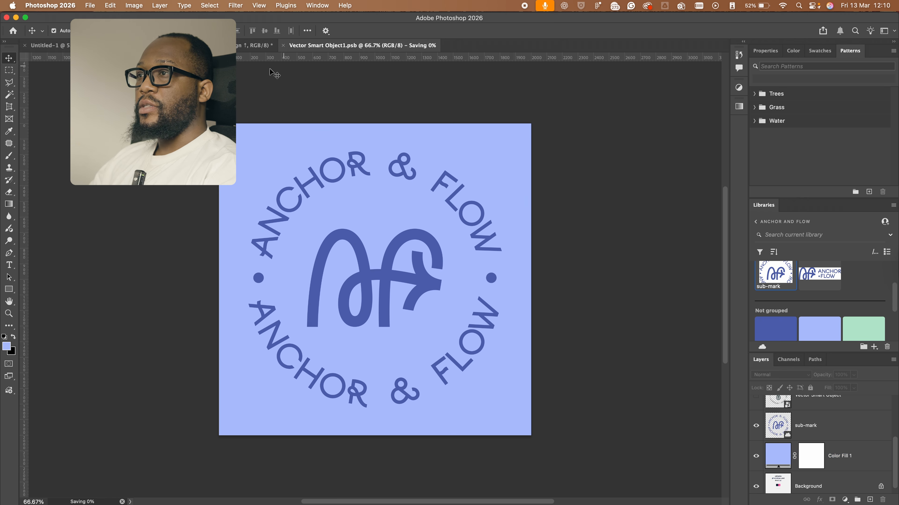
Step: Bring up the sign mockup document to check the updated artwork, and switch to Illustrator
left_click(255, 45)
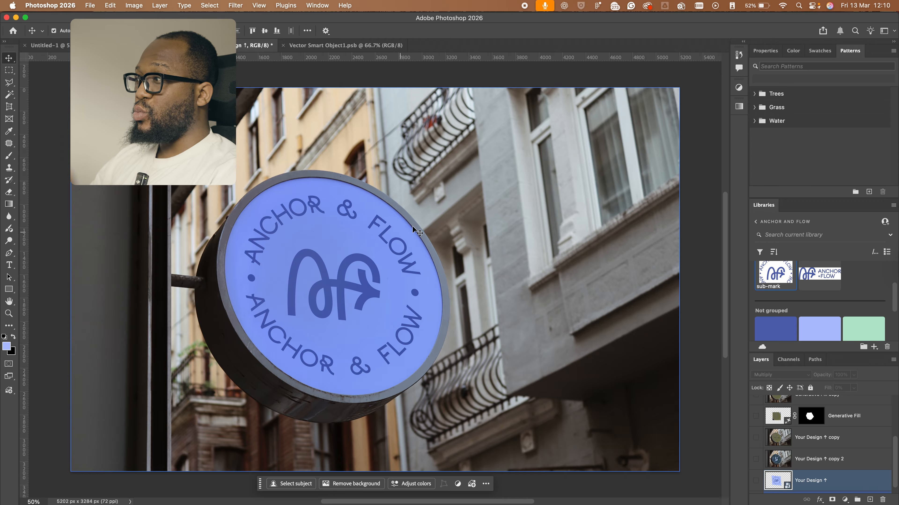
scroll(819, 301, "up", 3)
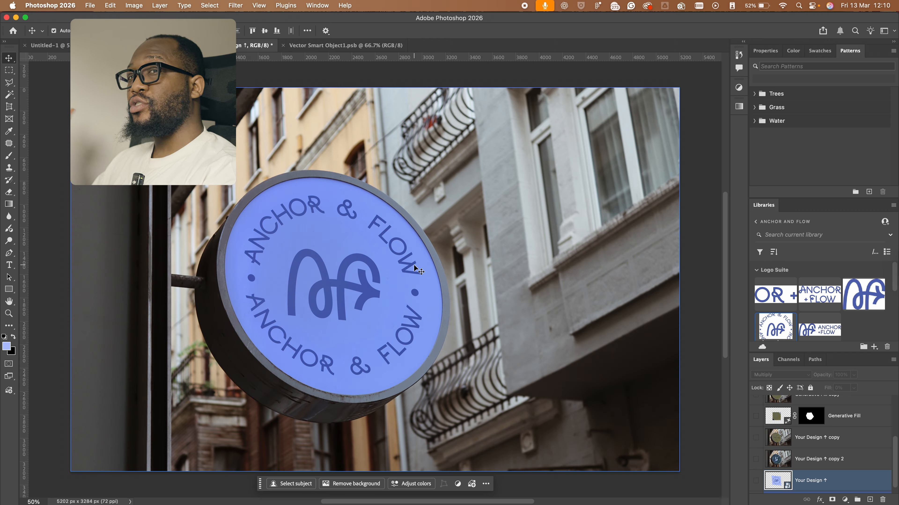
key("super+Tab")
key("super+Tab")
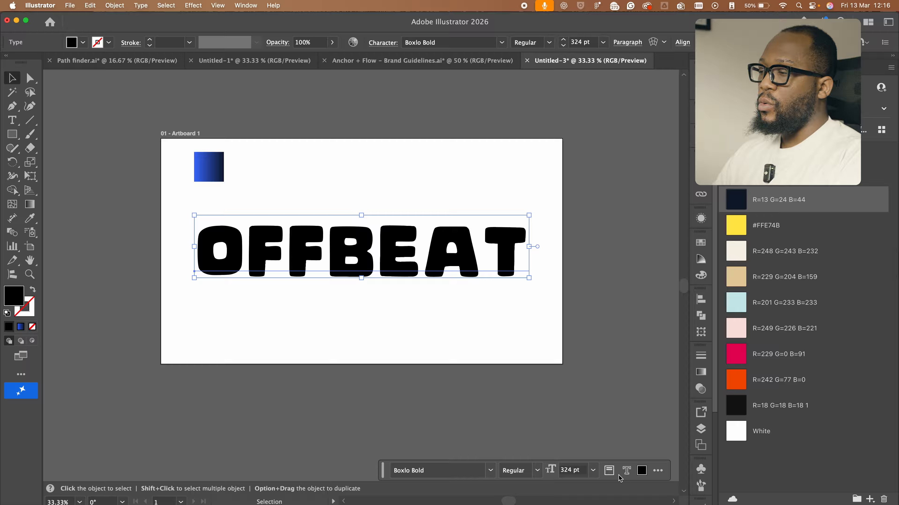
Step: Convert the OFFBEAT text to outlines and deselect it
key("super+shift+o")
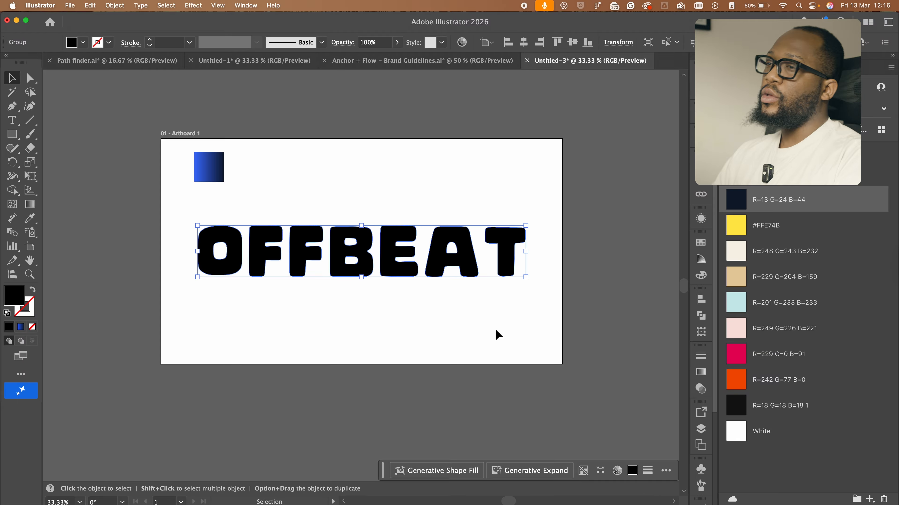
key("super+z")
right_click(296, 244)
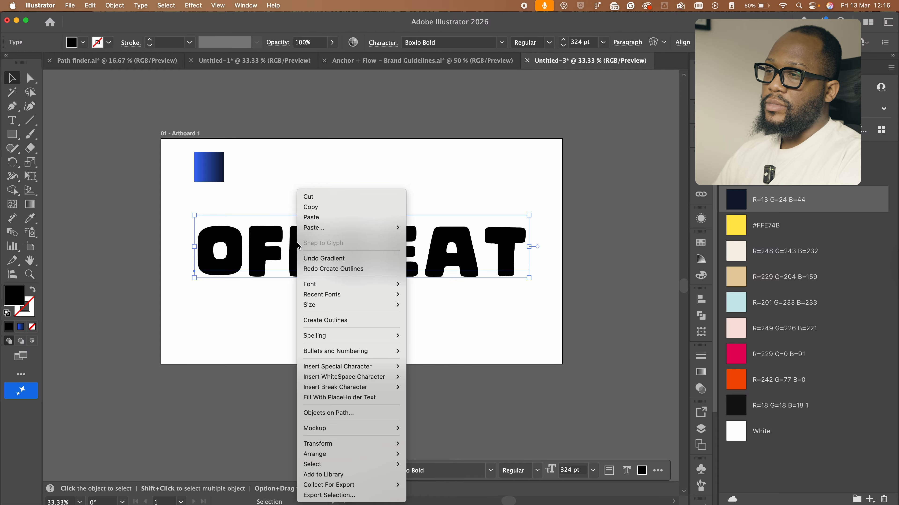
left_click(355, 320)
left_click(415, 337)
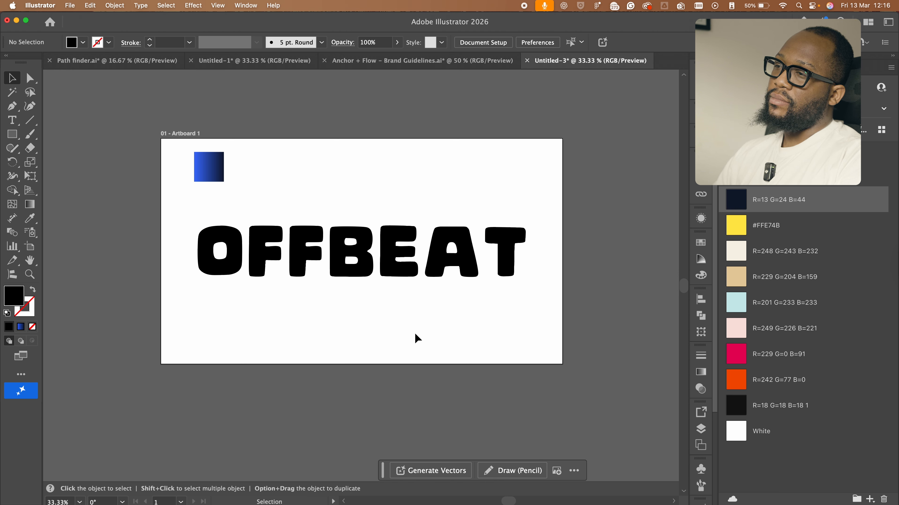
Step: Fill the outlined OFFBEAT lettering with the small square's gradient, running from bright blue at the T to dark navy at the O
left_click(356, 266)
key("i")
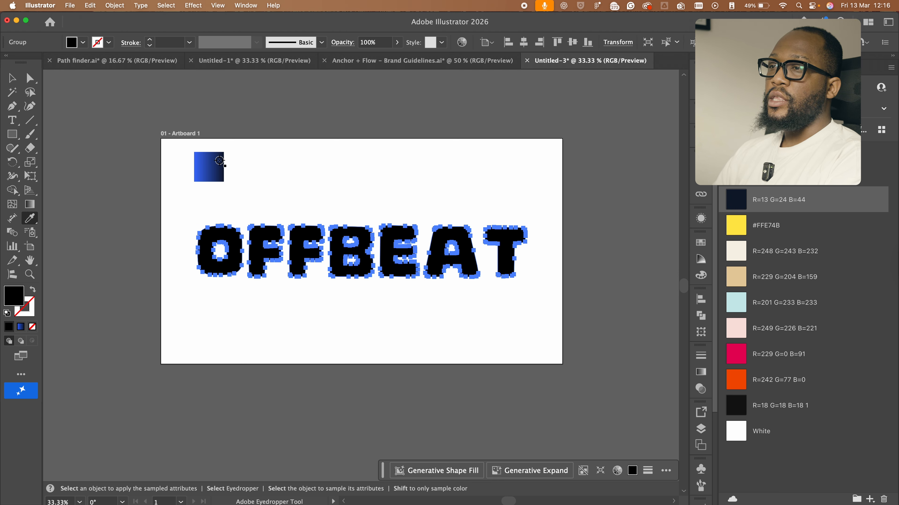
left_click(220, 161)
key("g")
left_click_drag(520, 202, 209, 207)
left_click(12, 78)
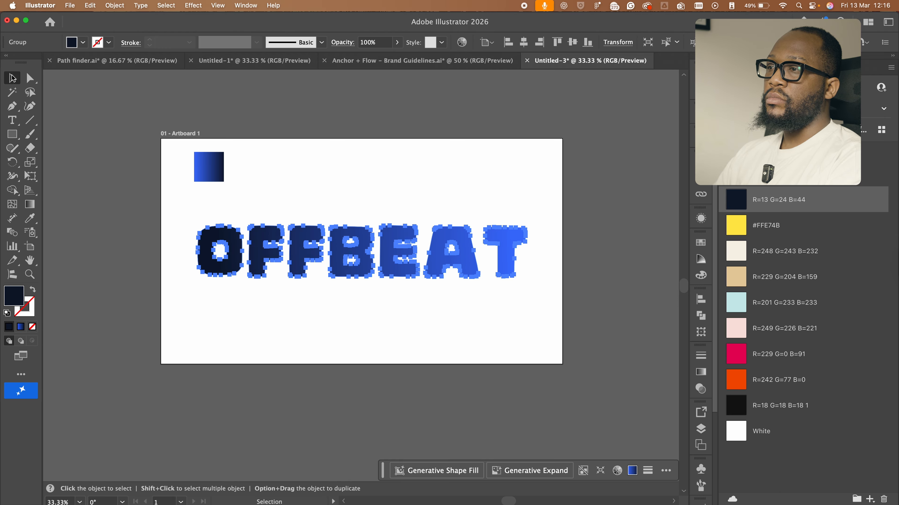
left_click(251, 106)
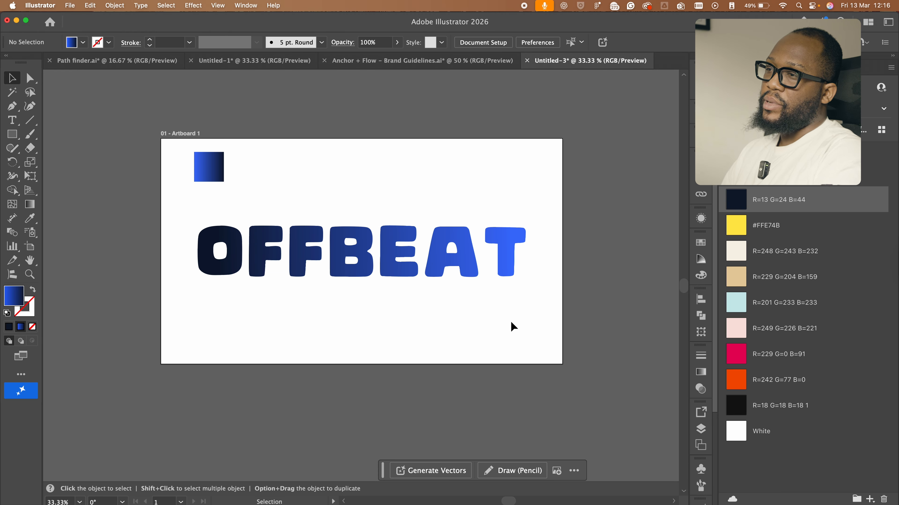
Step: Undo the gradient fill and the outlining of the OFFBEAT lettering
left_click(499, 271)
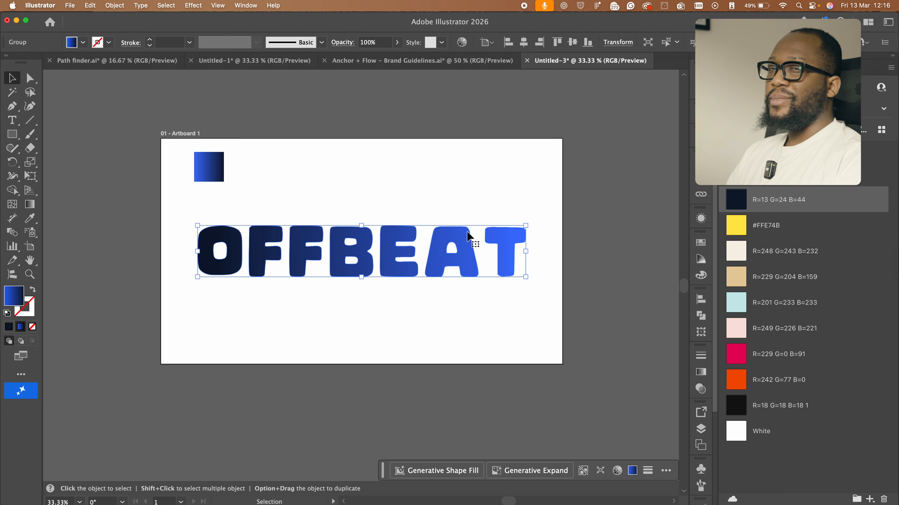
key("super+z")
key("super+z")
key("super+z")
key("super+z")
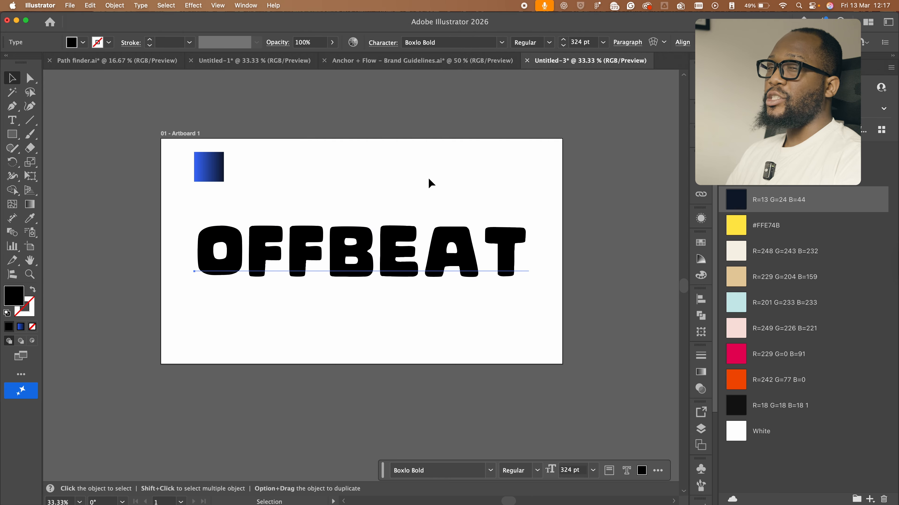
Step: Save the small square's blue gradient as a new swatch in the Swatches collection
left_click(220, 163)
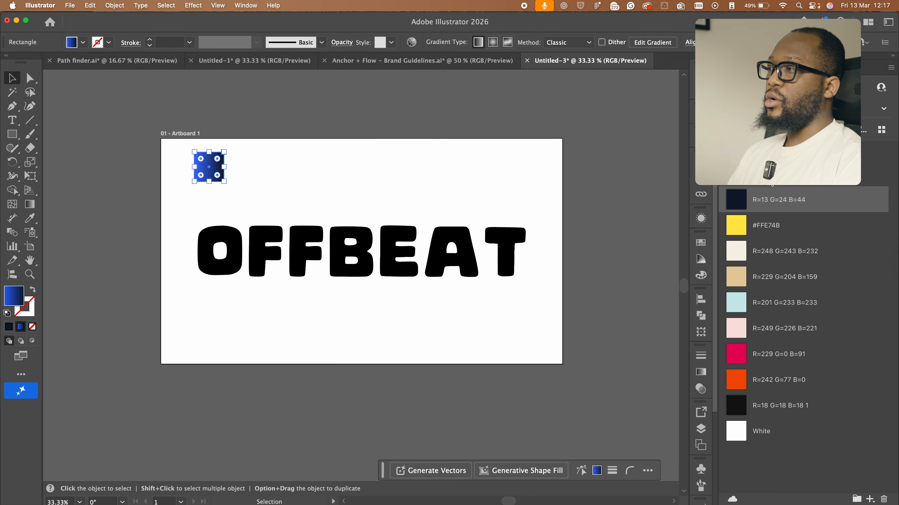
left_click(702, 245)
left_click(245, 6)
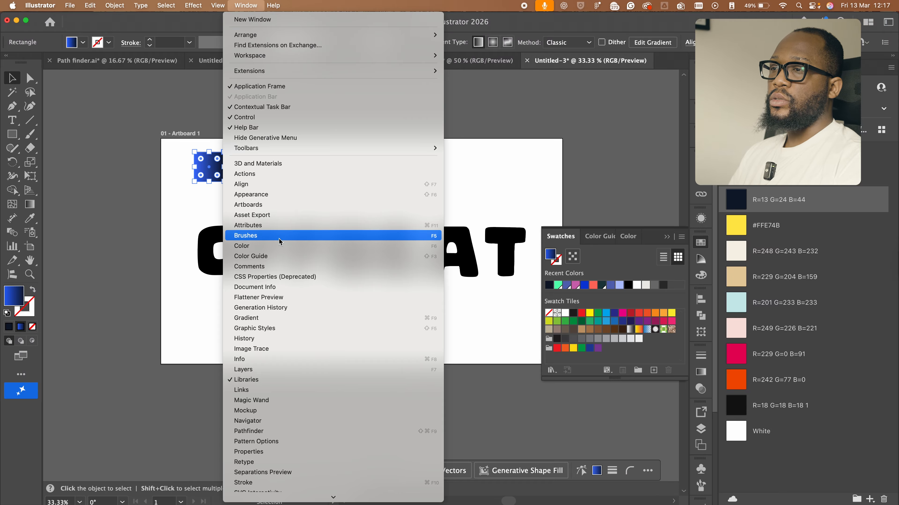
scroll(306, 410, "down", 5)
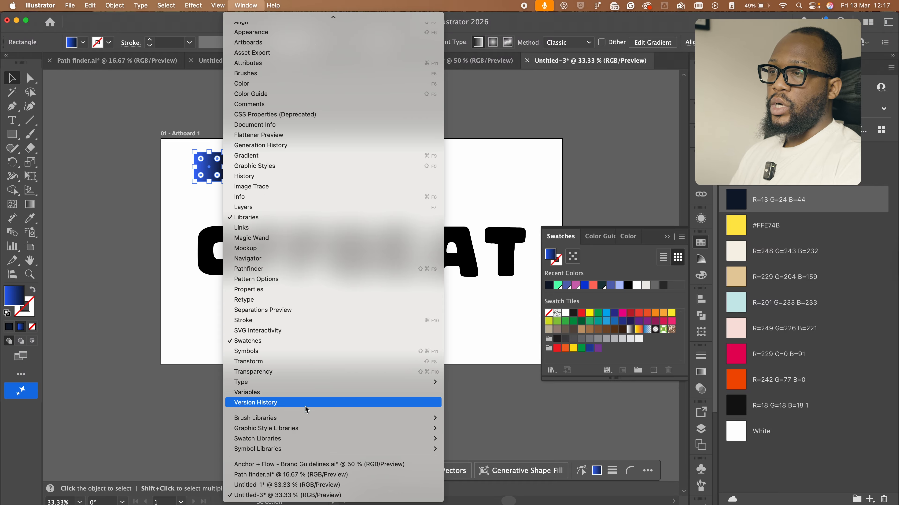
left_click(586, 185)
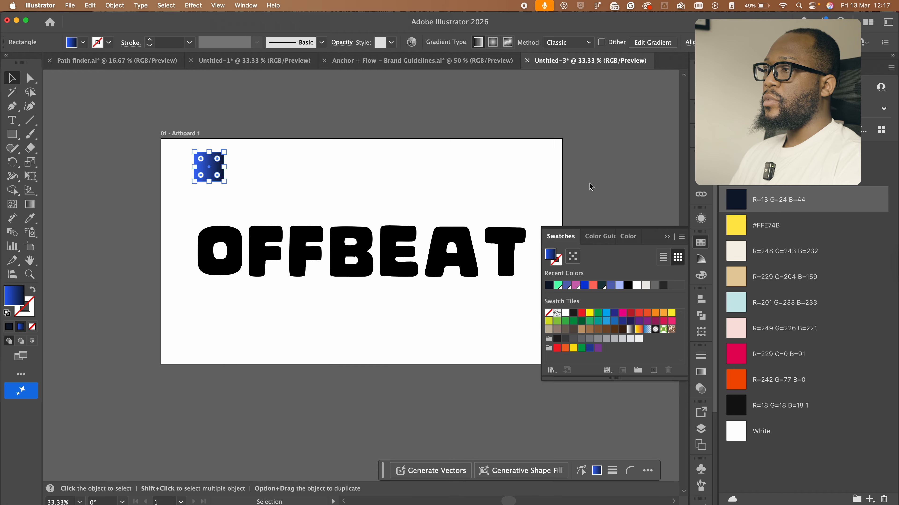
left_click_drag(475, 347, 606, 348)
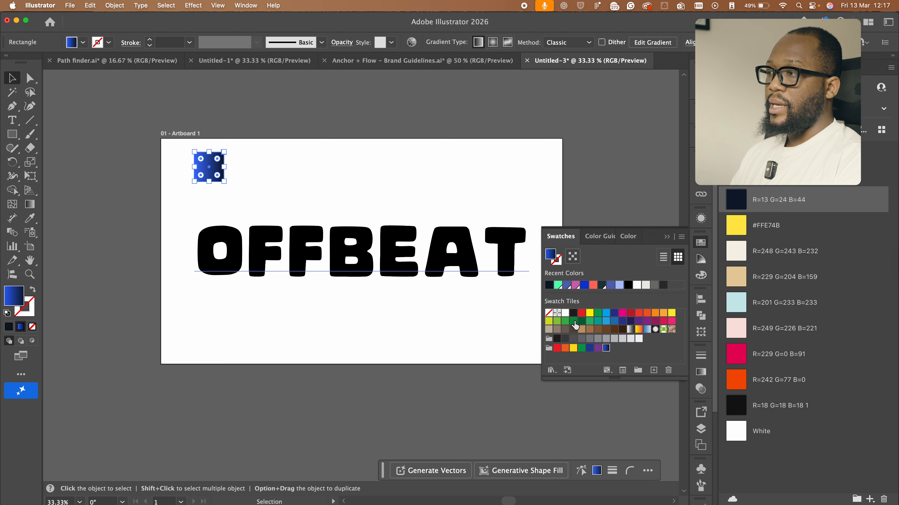
Step: Add a new fill to the live OFFBEAT text's appearance and set it to the saved blue gradient swatch
left_click(502, 252)
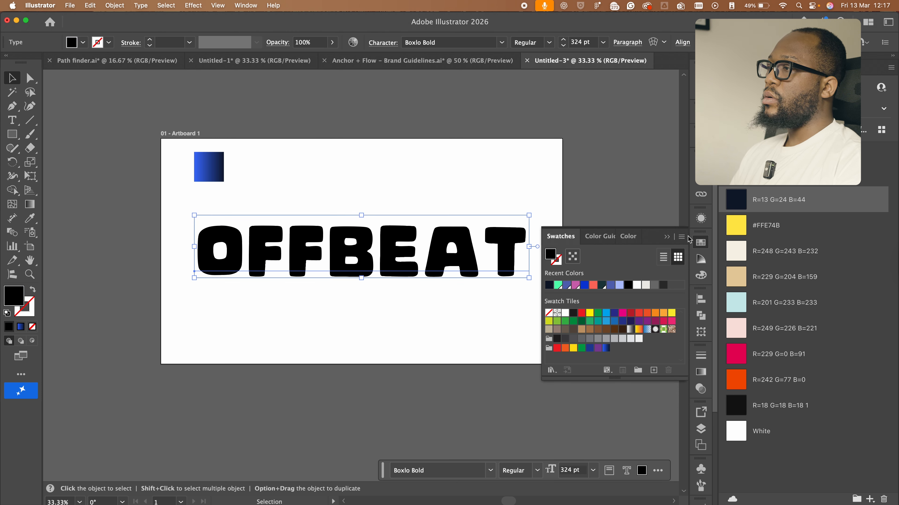
left_click(667, 237)
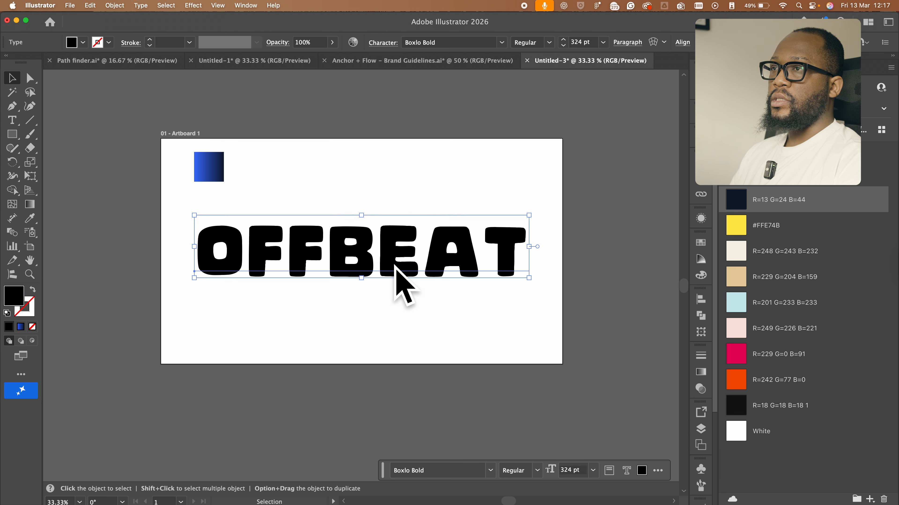
left_click(247, 5)
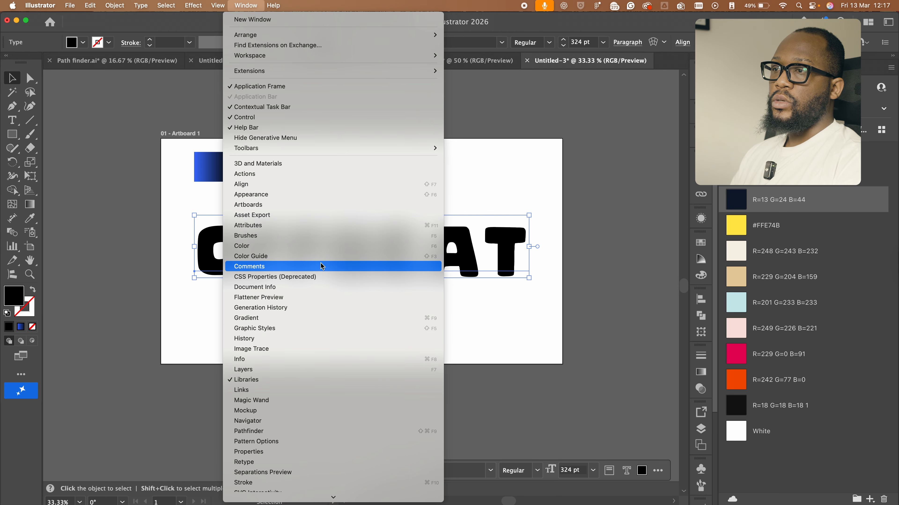
left_click(298, 196)
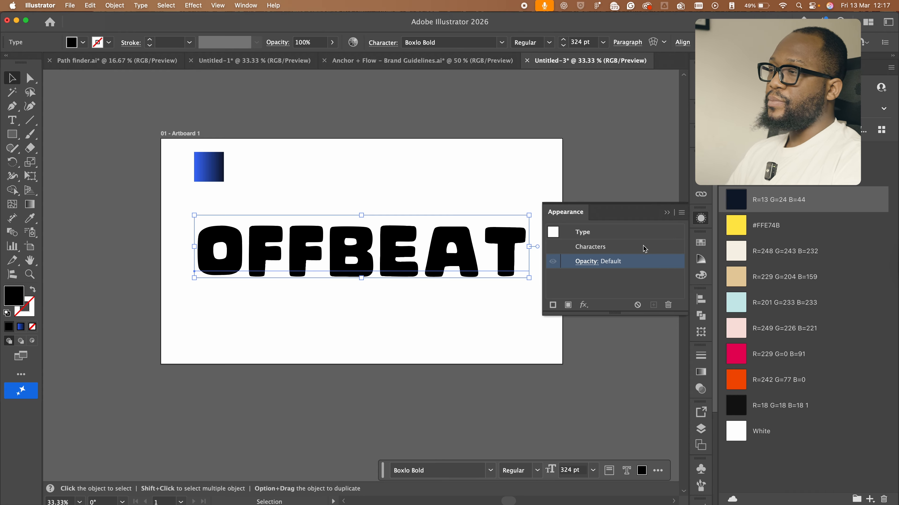
left_click(569, 305)
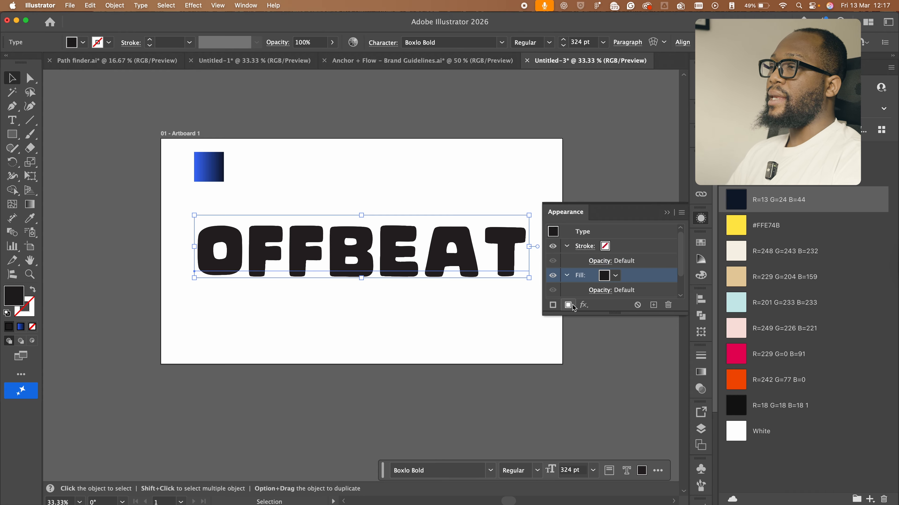
left_click(616, 276)
left_click(546, 404)
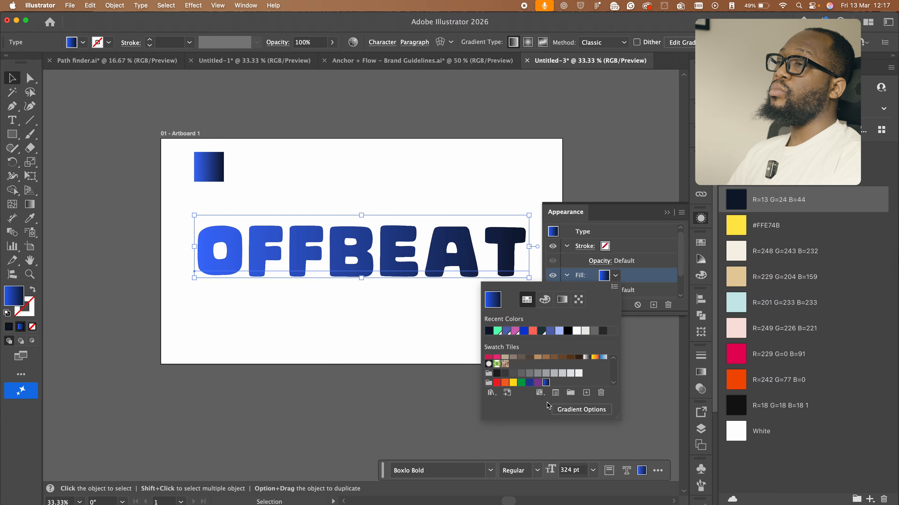
left_click(376, 364)
left_click(405, 347)
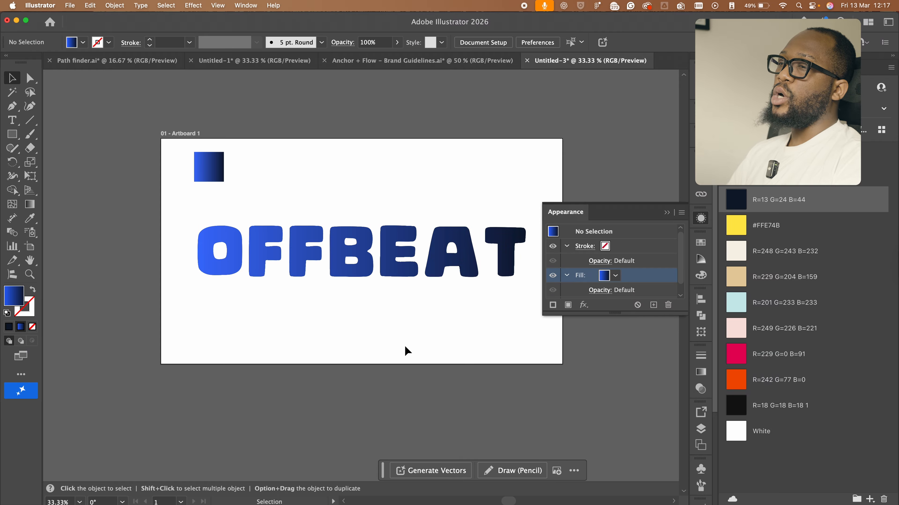
Step: Set the OFFBEAT text's paragraph alignment to centre and place the text horizontally centred on the artboard
double_click(384, 250)
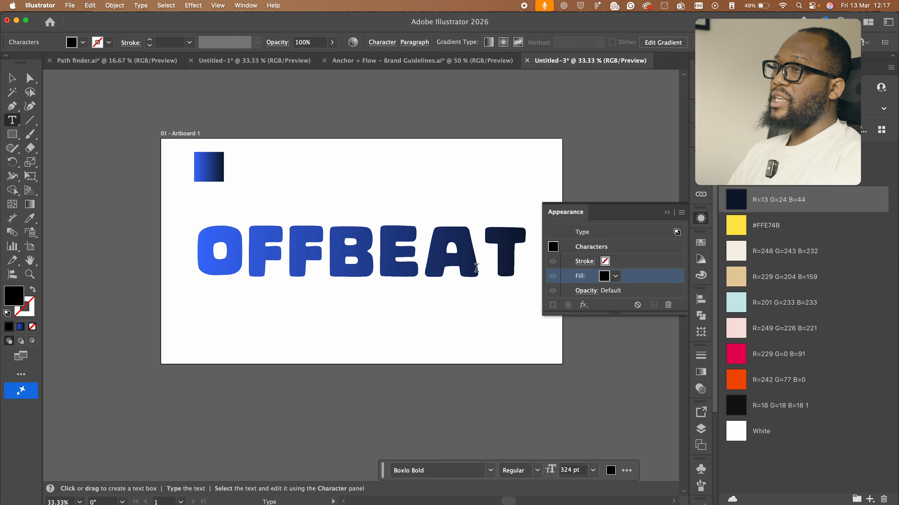
left_click(12, 79)
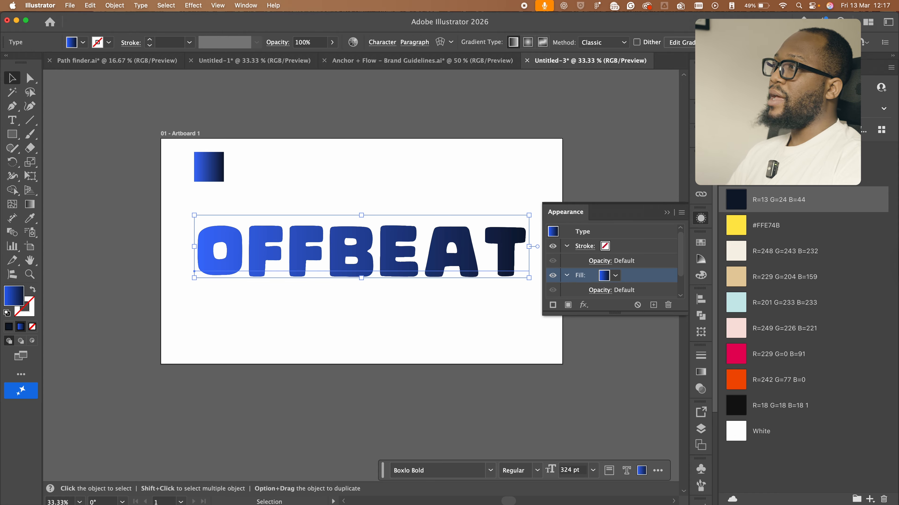
left_click(739, 67)
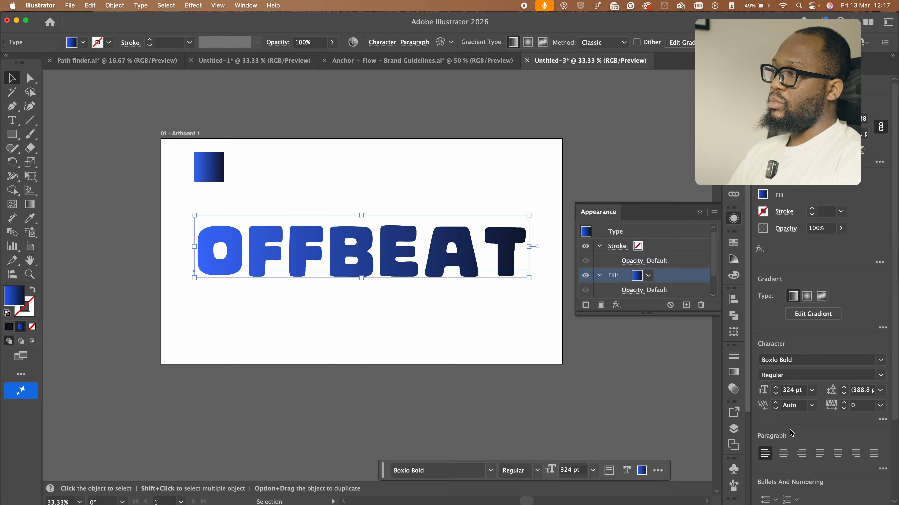
left_click(783, 452)
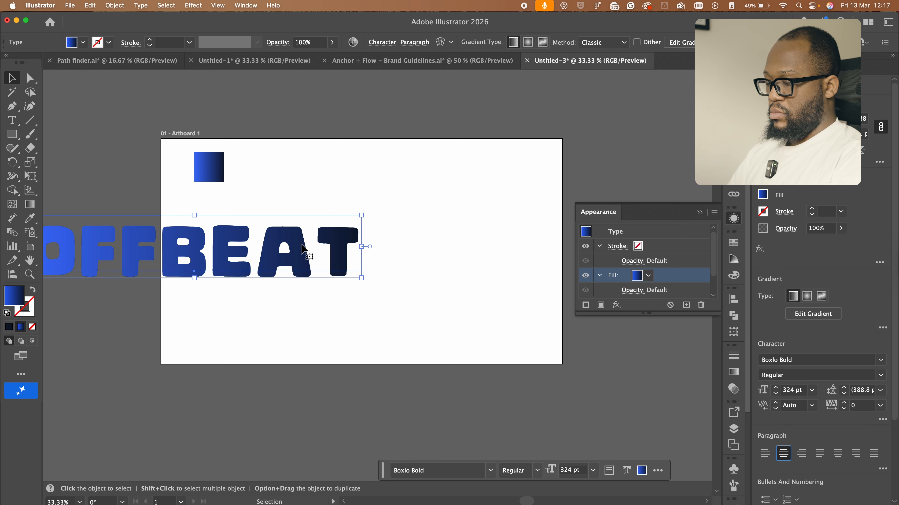
key("F1")
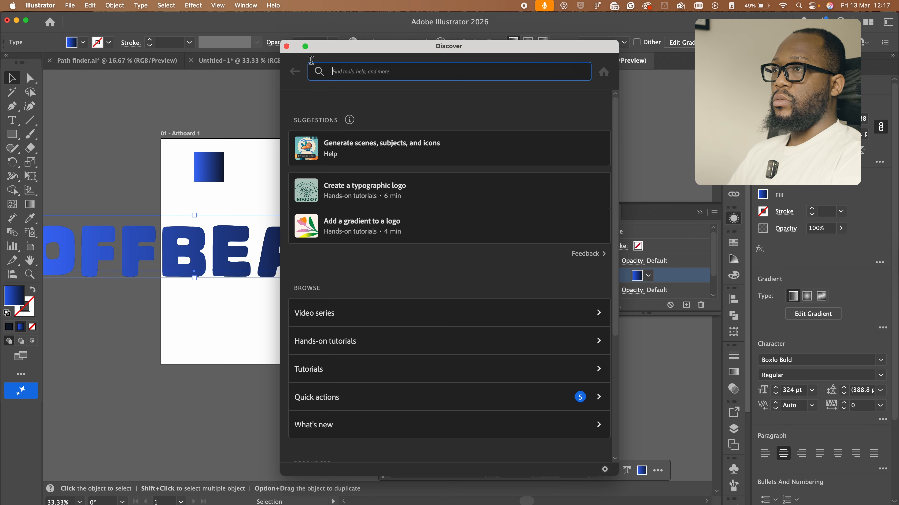
left_click(287, 47)
key("F1")
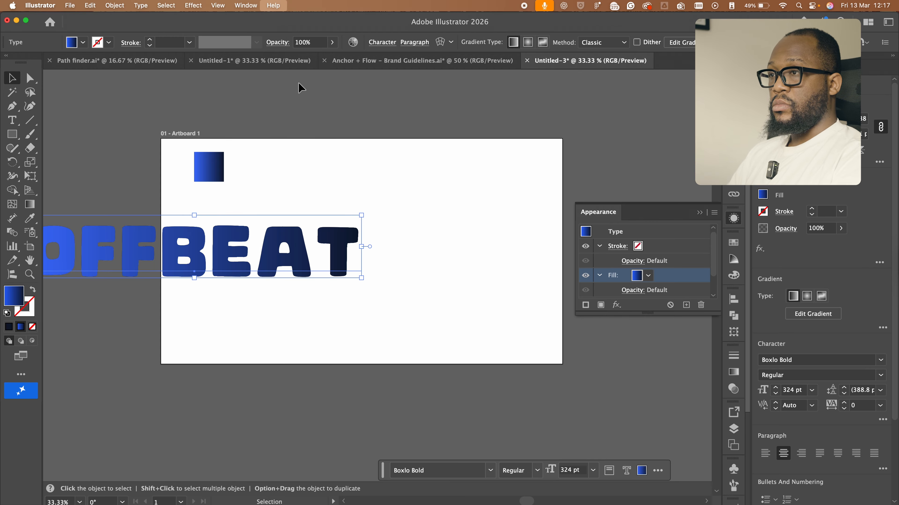
left_click(287, 46)
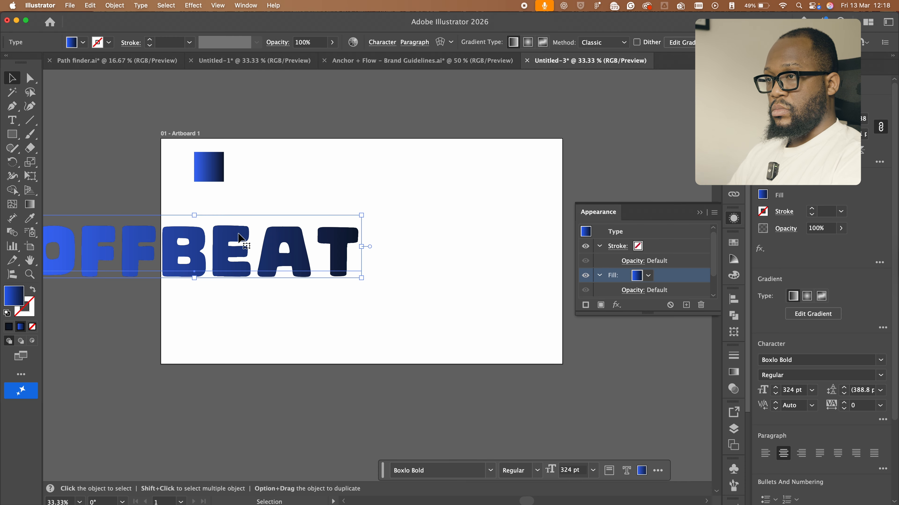
key("super+z")
left_click(361, 177)
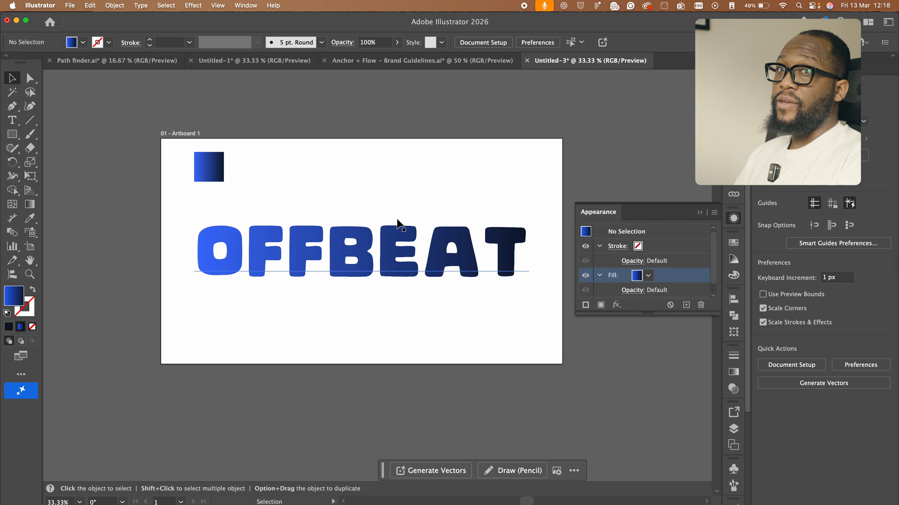
Step: Test the gradient on live text by replacing the wording with CHANGE, THIS and WHEN in turn
double_click(387, 259)
key("super+a")
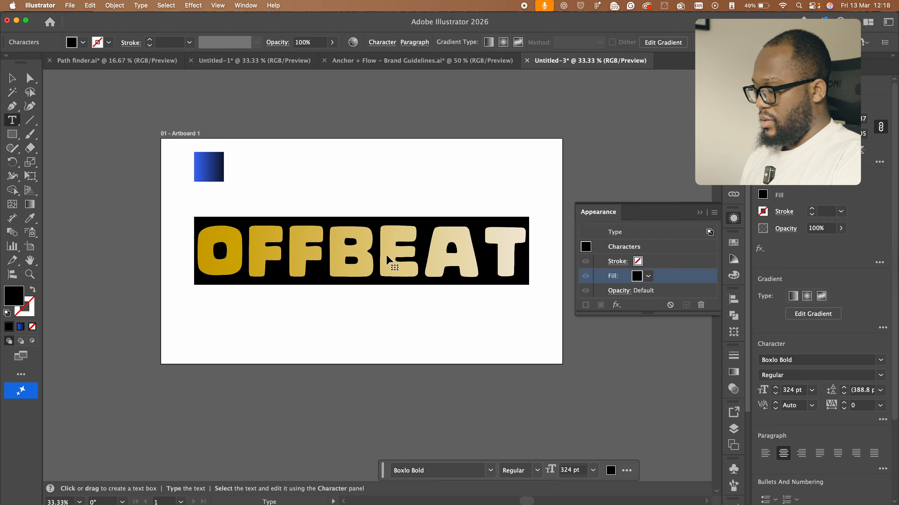
type("CHANGE")
key("super+a")
type("THIS")
key("super+a")
type("WHEN")
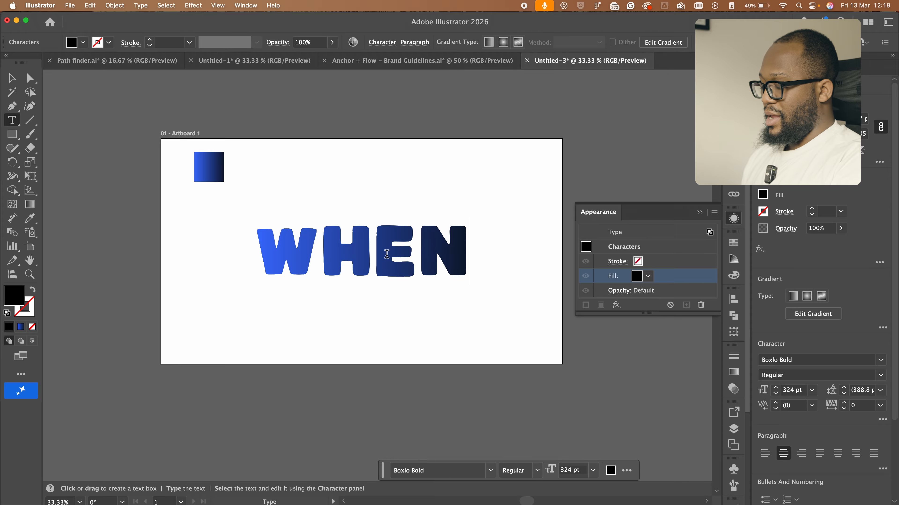
Step: Restore the wording to OFFBEAT and leave text editing
key("super+a")
key("BackSpace")
key("super+z")
type("OFFBEAT")
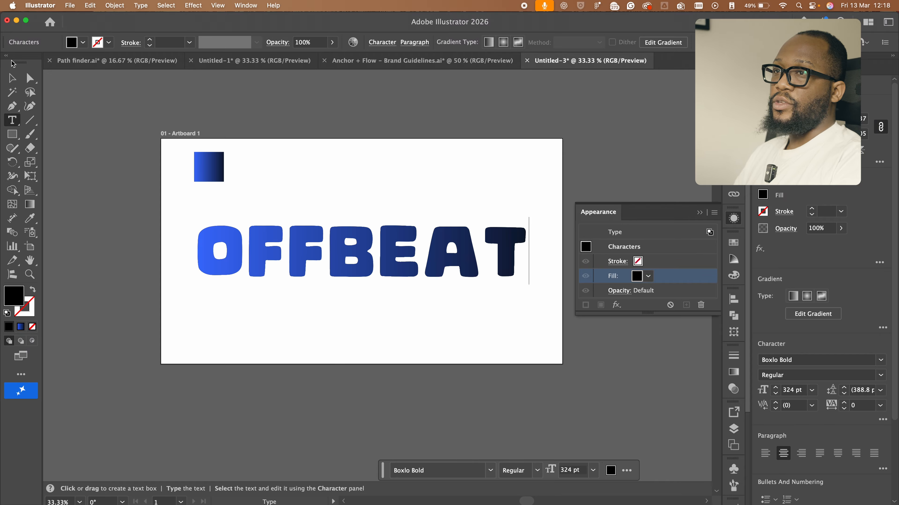
left_click(12, 79)
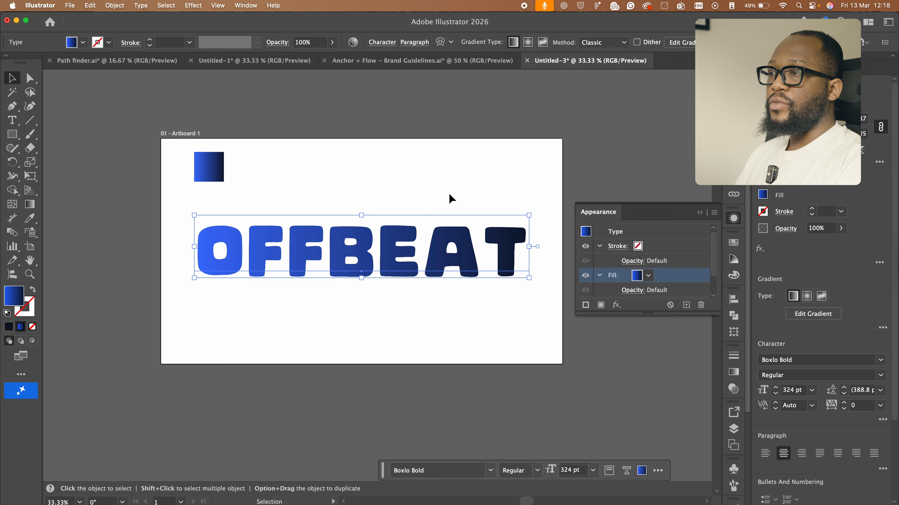
Step: Set the OFFBEAT text in Euro Technic Extended Bold and scale it down to fit inside the artboard
left_click(490, 471)
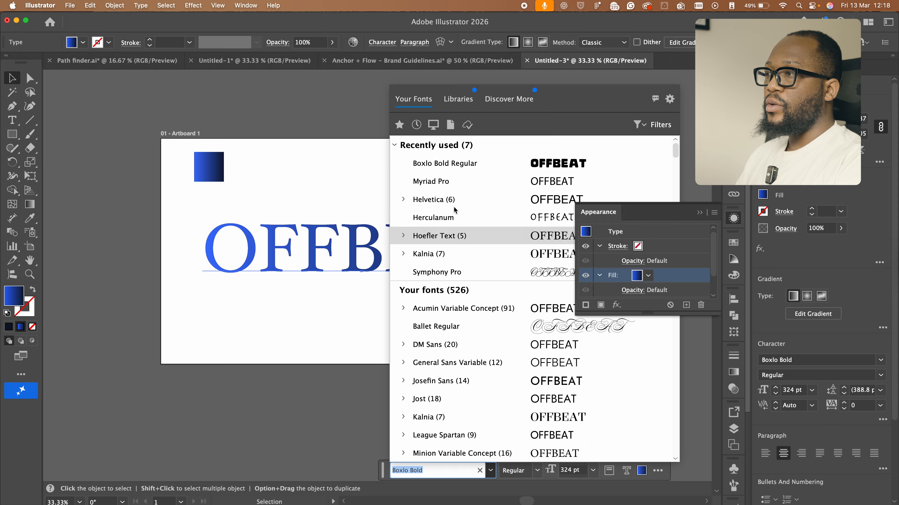
scroll(442, 294, "down", 20)
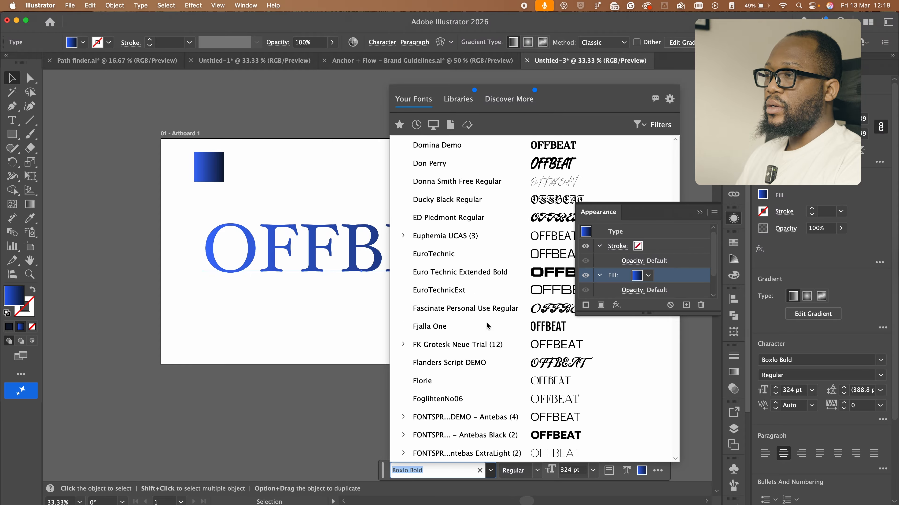
left_click(476, 277)
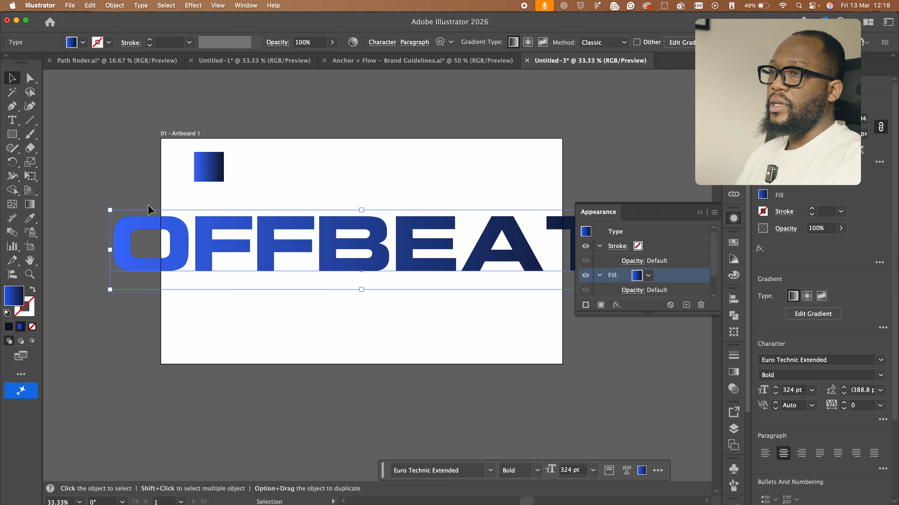
left_click_drag(109, 210, 218, 230)
left_click(371, 334)
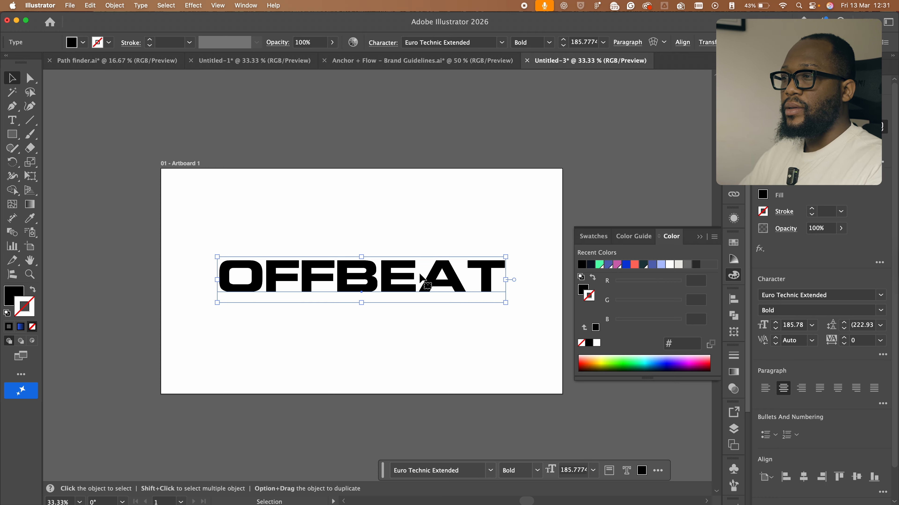
Step: Convert the black OFFBEAT text to outlines and offset its paths by 50 px with round joins
right_click(393, 276)
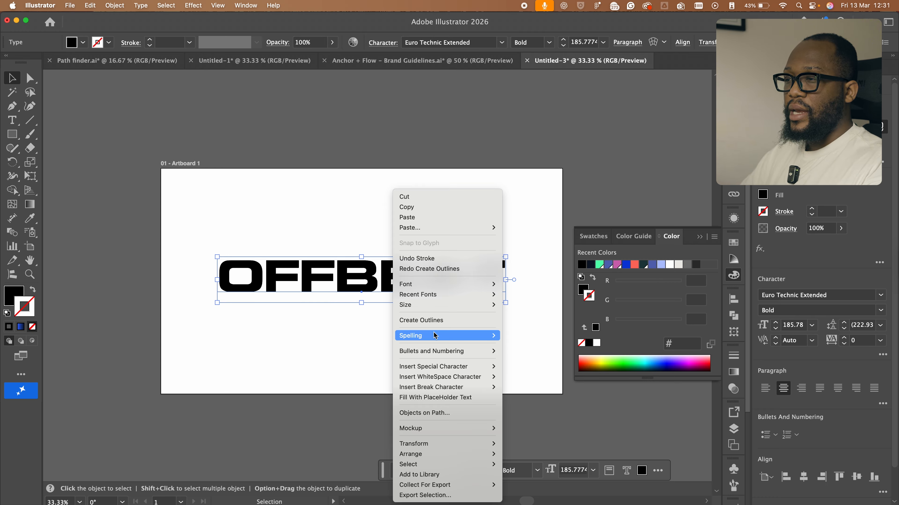
left_click(431, 323)
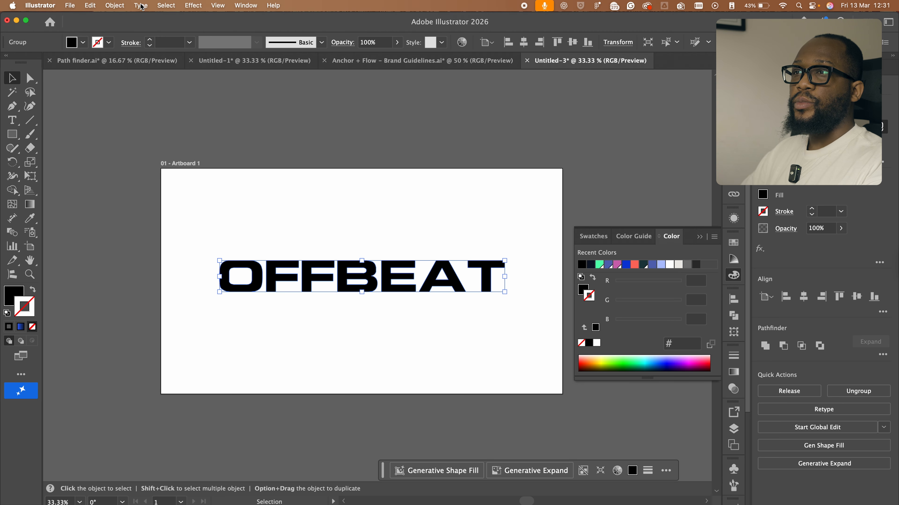
left_click(117, 5)
mouse_move(186, 279)
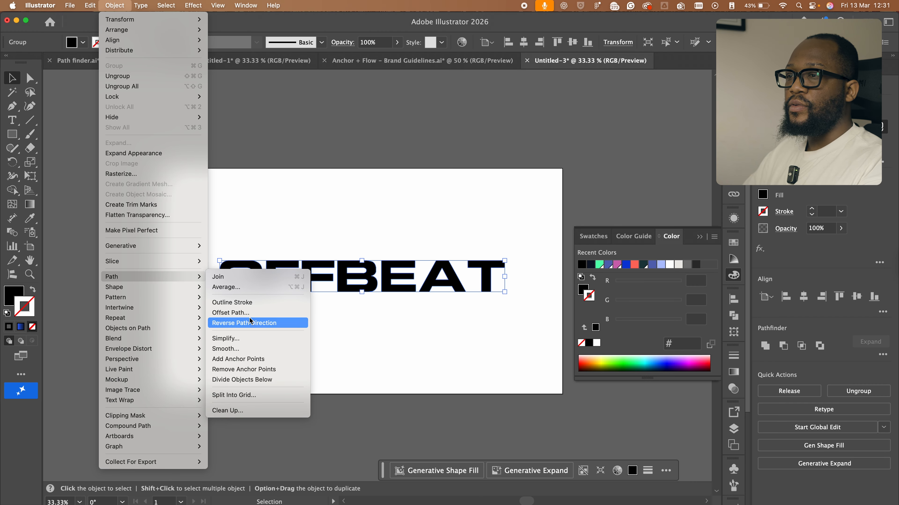
left_click(246, 312)
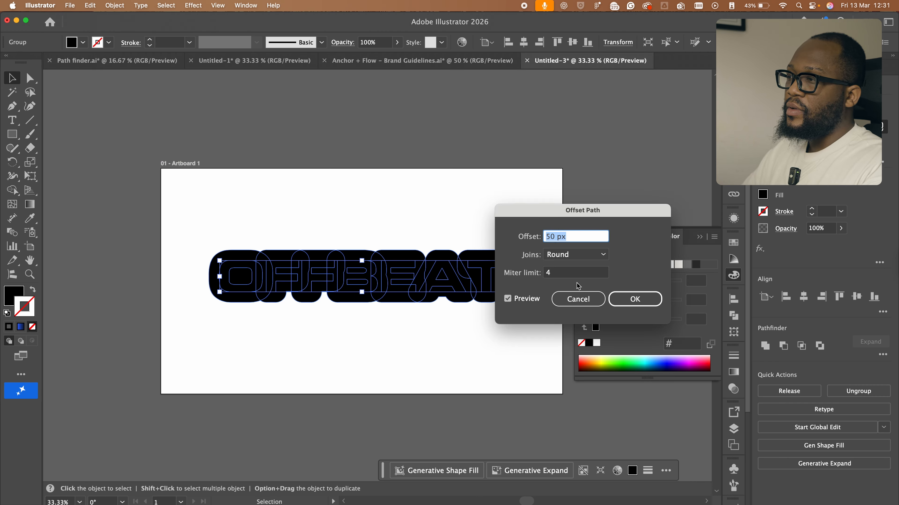
left_click(622, 300)
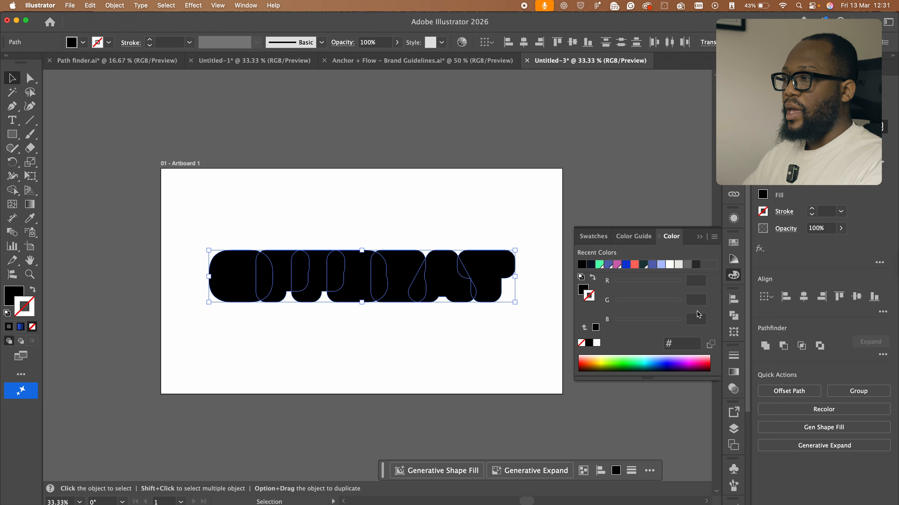
Step: Unite the overlapping offset shapes into one compound path
left_click(765, 346)
key("Delete")
key("super+z")
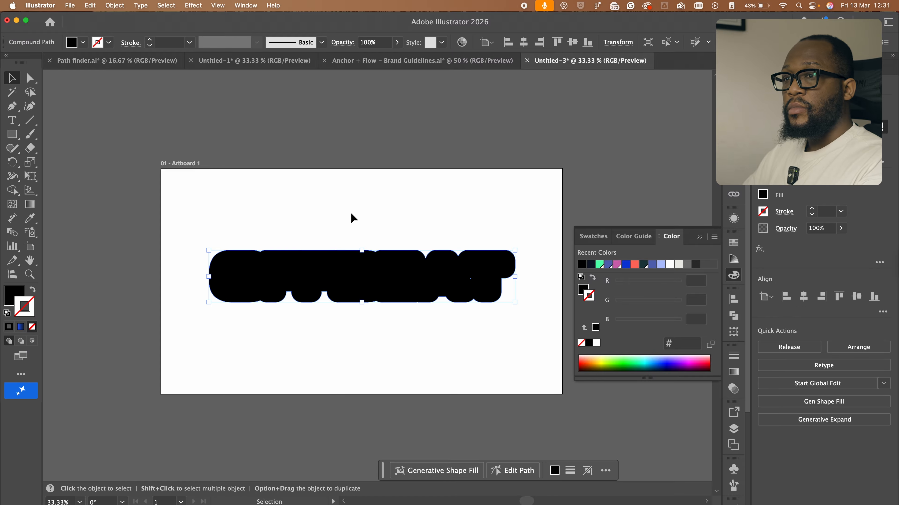
Step: Give the united offset shape no fill and an 18 pt black stroke
left_click(11, 328)
left_click(13, 291)
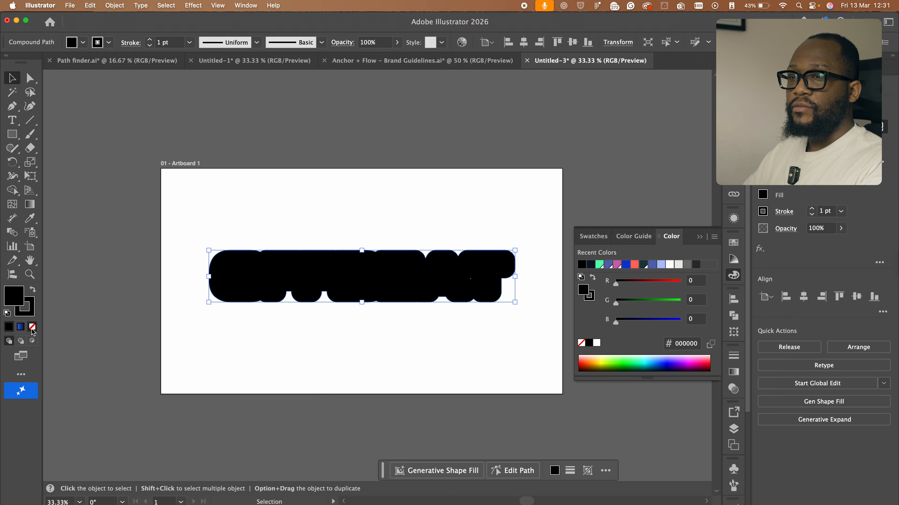
left_click(32, 328)
left_click(29, 311)
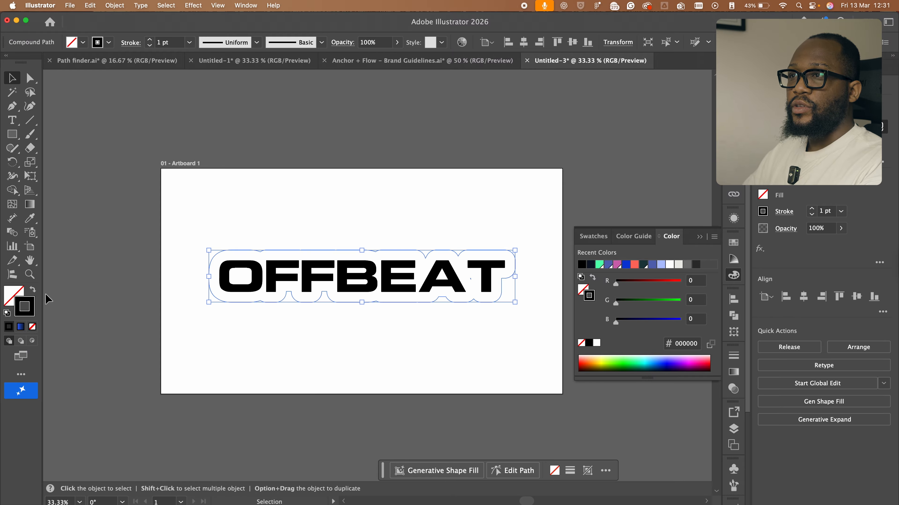
left_click(190, 42)
left_click(198, 262)
left_click(323, 187)
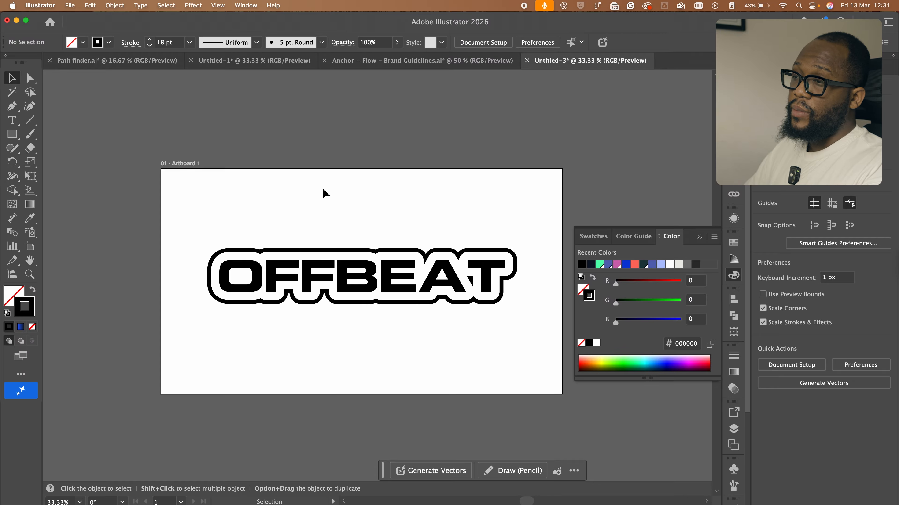
Step: Select the outlined lettering and the surrounding contour in turn to test editing them as separate shapes
left_click(328, 275)
left_click(372, 192)
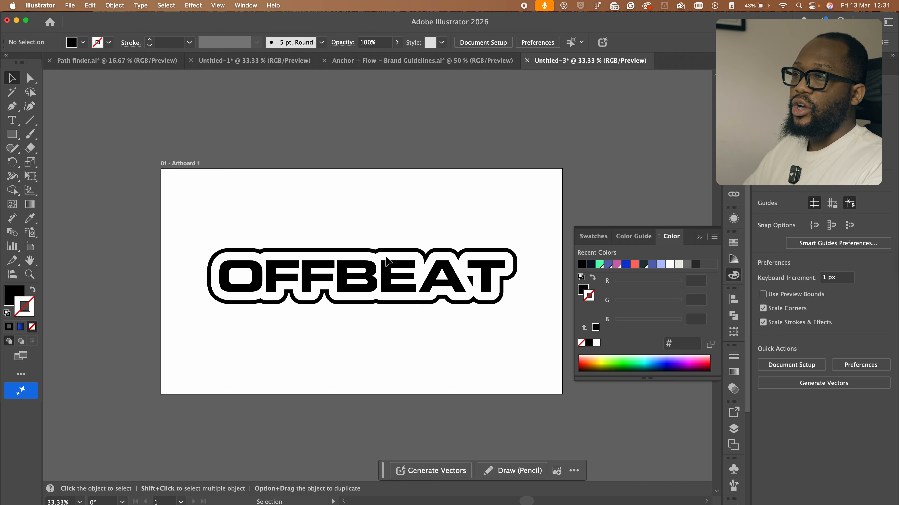
left_click(385, 250)
left_click_drag(407, 264, 413, 244)
key("super+z")
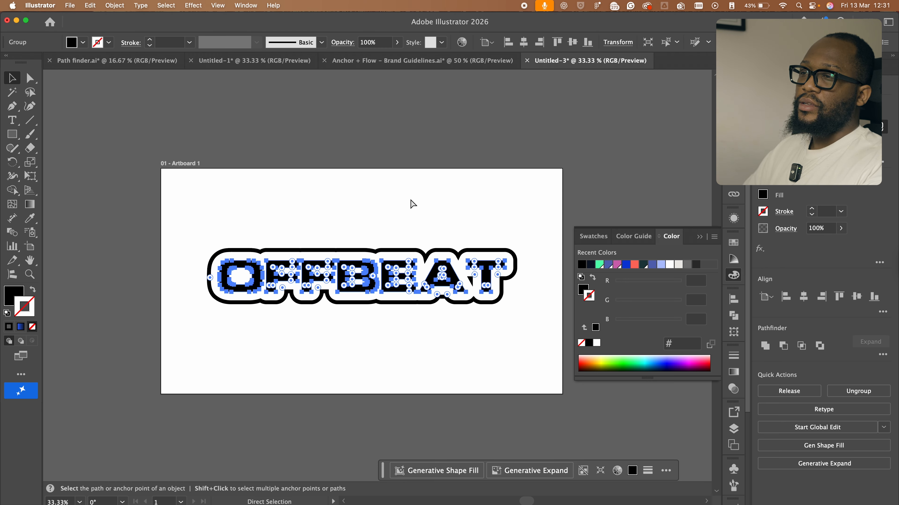
Step: Undo the stroke, unite, offset and outline changes until OFFBEAT is live text again, and select it
key("super+z")
key("super+z")
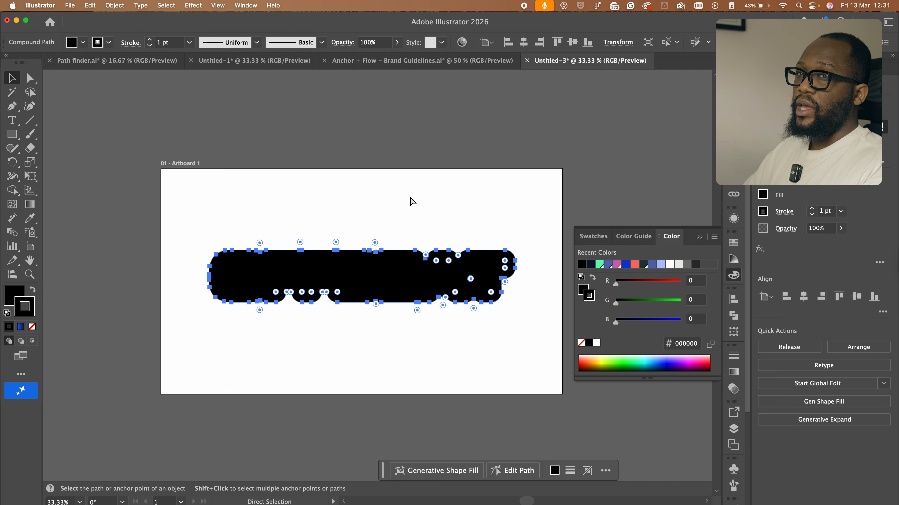
key("super+z")
key("super+z")
key("super+z")
key("super+z")
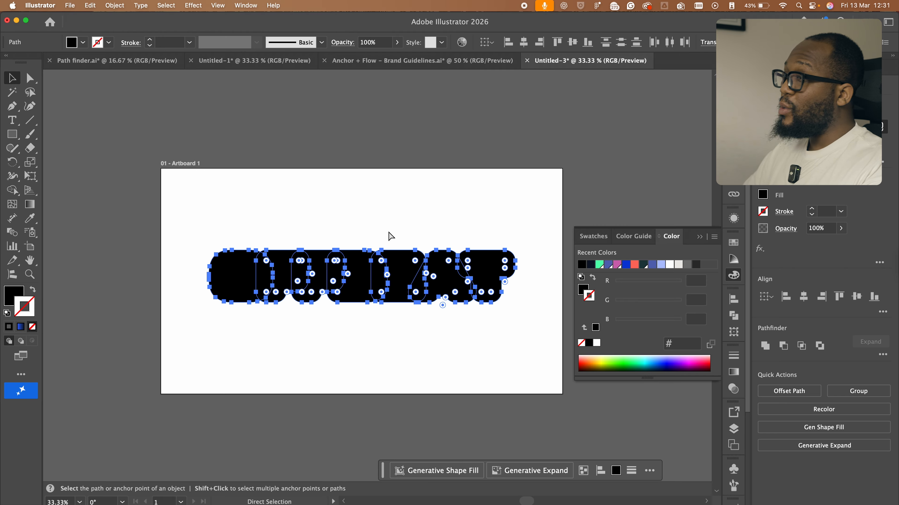
key("super+z")
key("super+z")
left_click(386, 225)
left_click(395, 267)
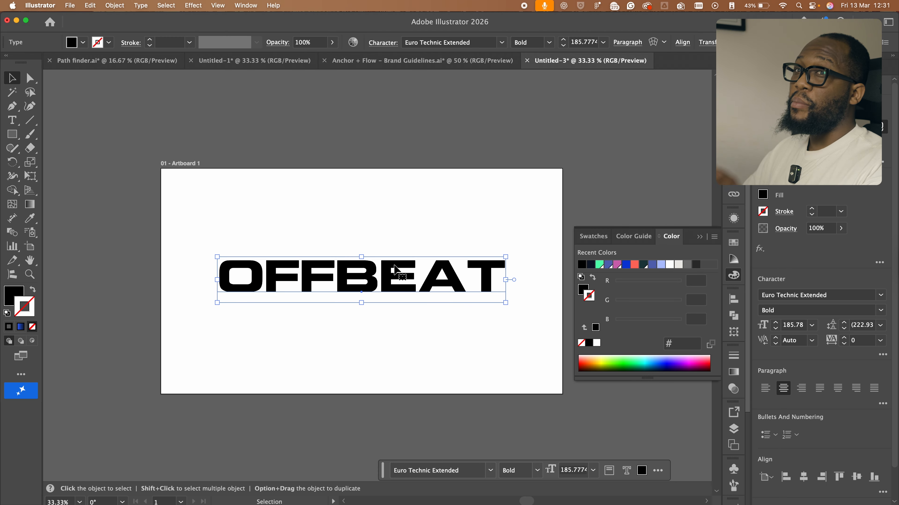
Step: Add a new black stroke to the live OFFBEAT text's appearance and set its weight to 4 pt
left_click(470, 215)
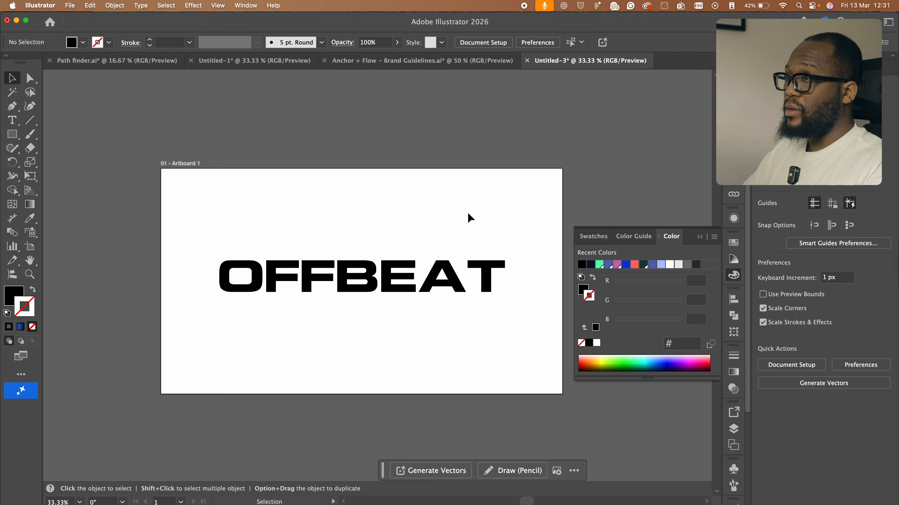
left_click(297, 268)
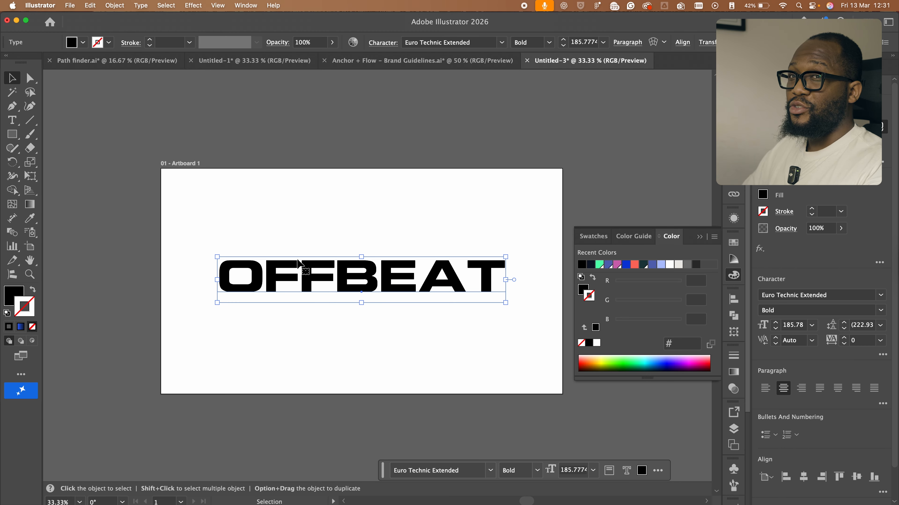
left_click(245, 6)
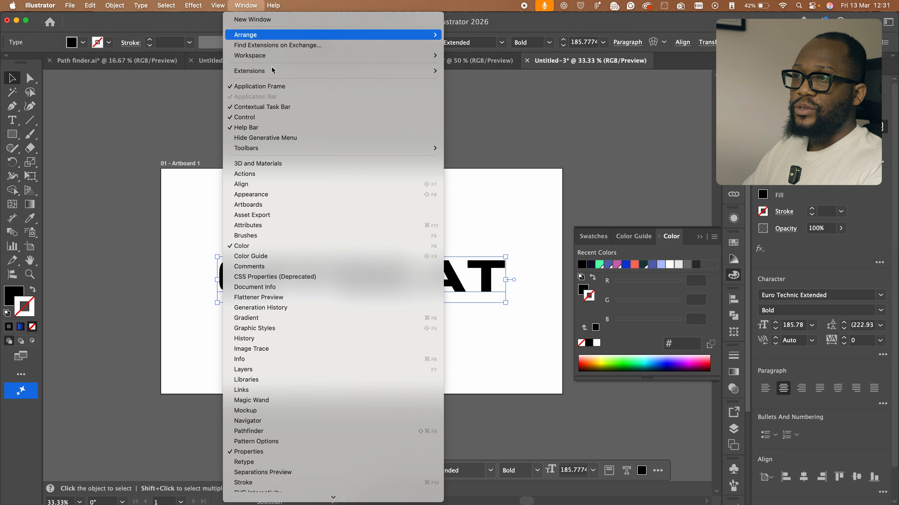
left_click(314, 194)
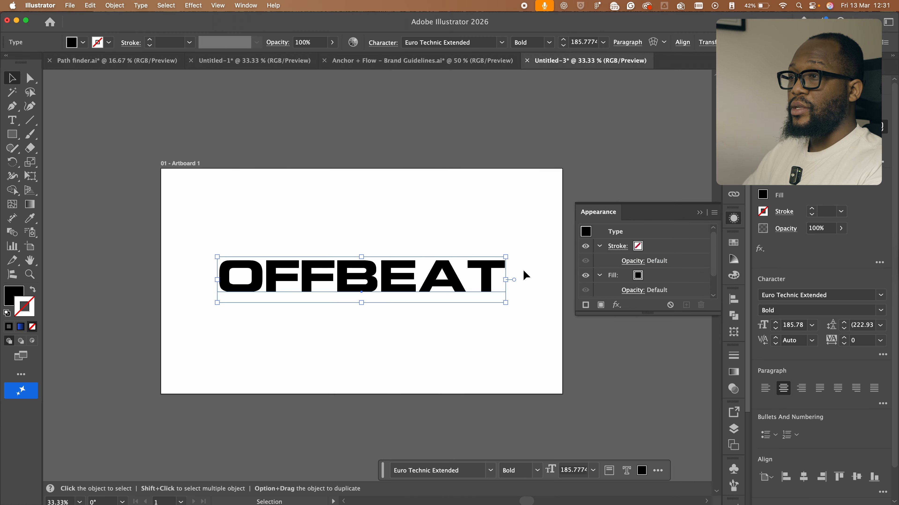
left_click(587, 307)
left_click(670, 246)
type("4")
key("Return")
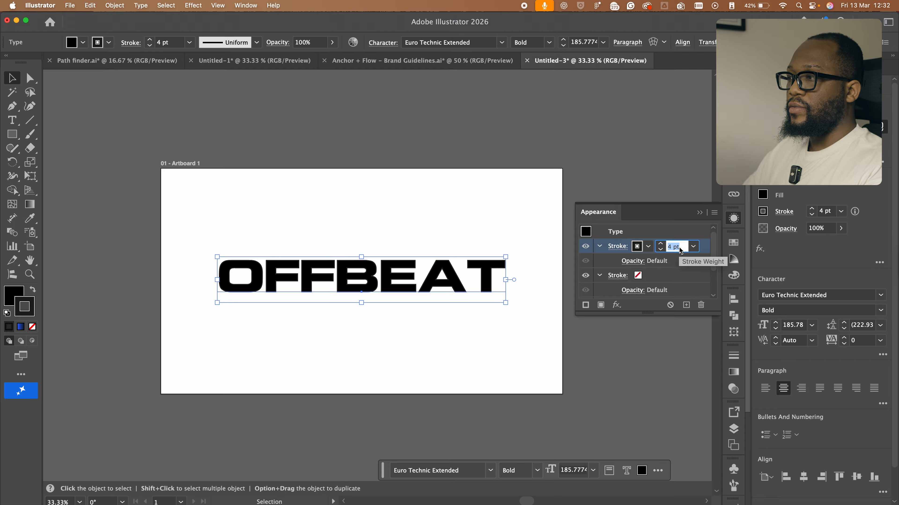
Step: Raise the new stroke's weight to 31 pt
key("Up")
key("Up")
key("Up")
key("Up")
key("Up")
key("Up")
key("Up")
key("Up")
key("Up")
key("Up")
key("Up")
key("Up")
key("Up")
key("Up")
key("Up")
key("Up")
key("Up")
key("Up")
key("Up")
key("Up")
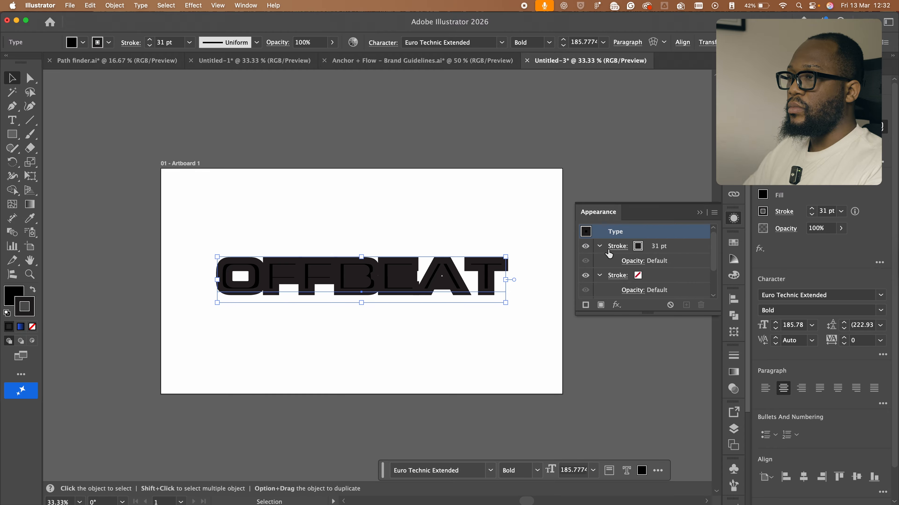
Step: Set the new stroke's weight to 15 pt and reselect the OFFBEAT text
left_click(664, 250)
left_click(693, 247)
left_click(678, 248)
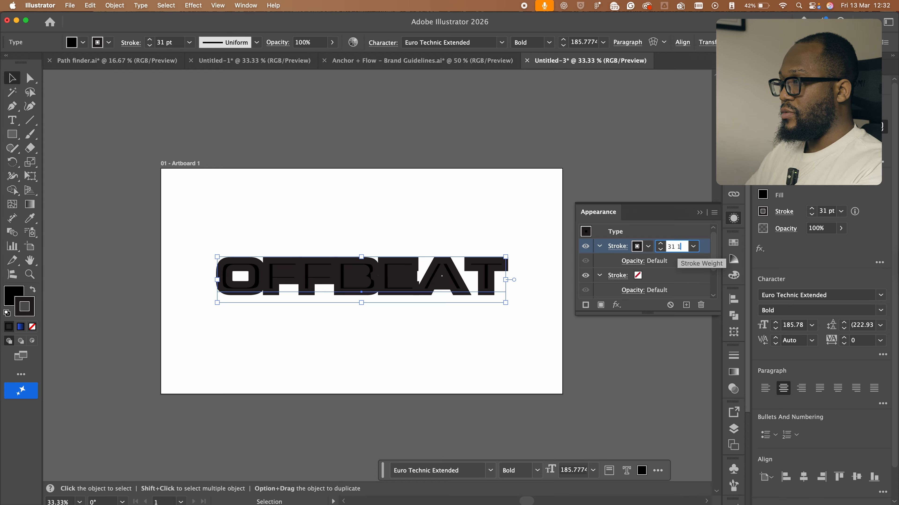
key("Return")
left_click(676, 248)
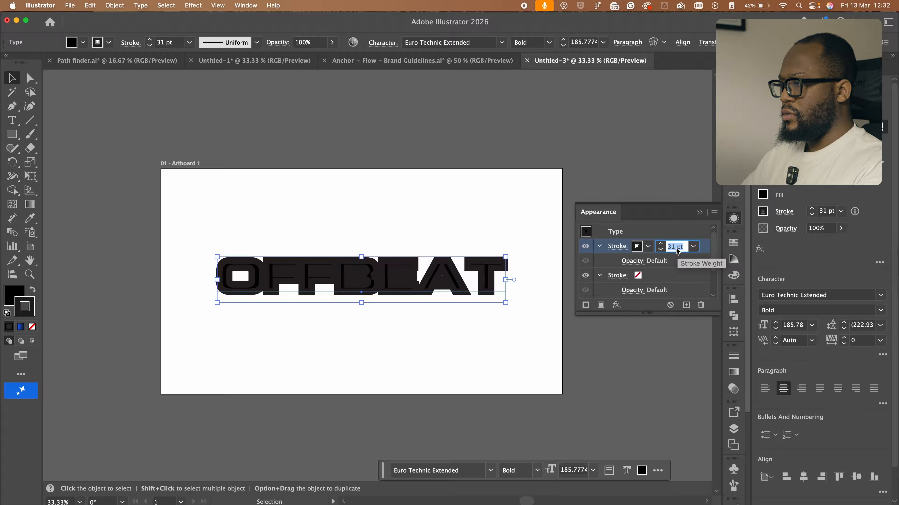
key("Return")
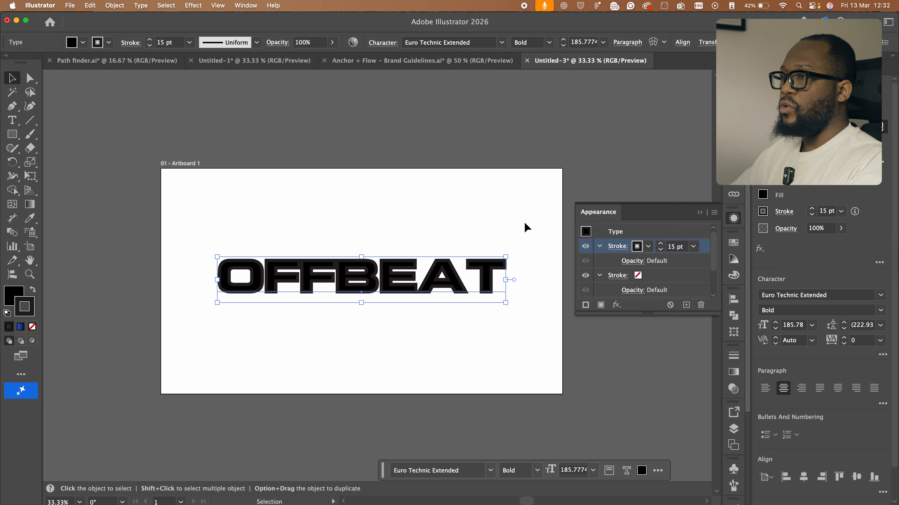
left_click(513, 237)
left_click(495, 281)
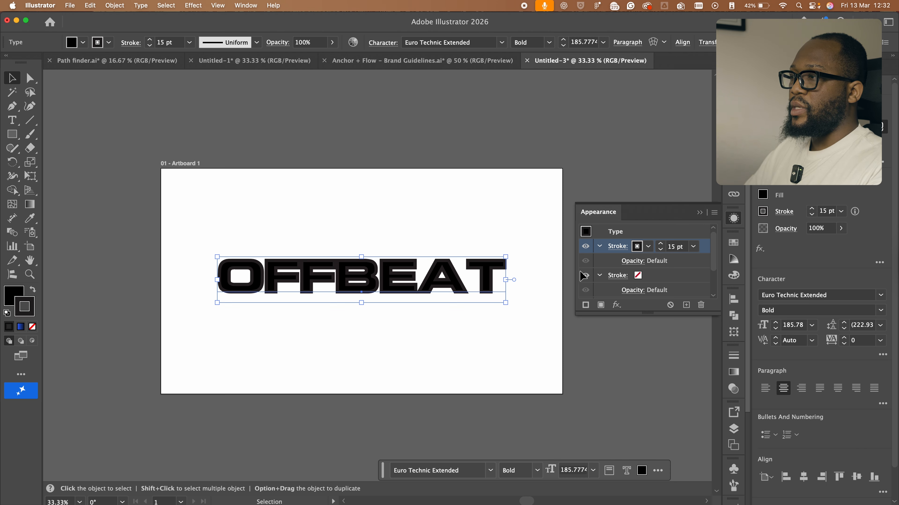
Step: Start a previewed Offset Path effect on the text's 15 pt stroke and raise its offset to 30 px
left_click(616, 306)
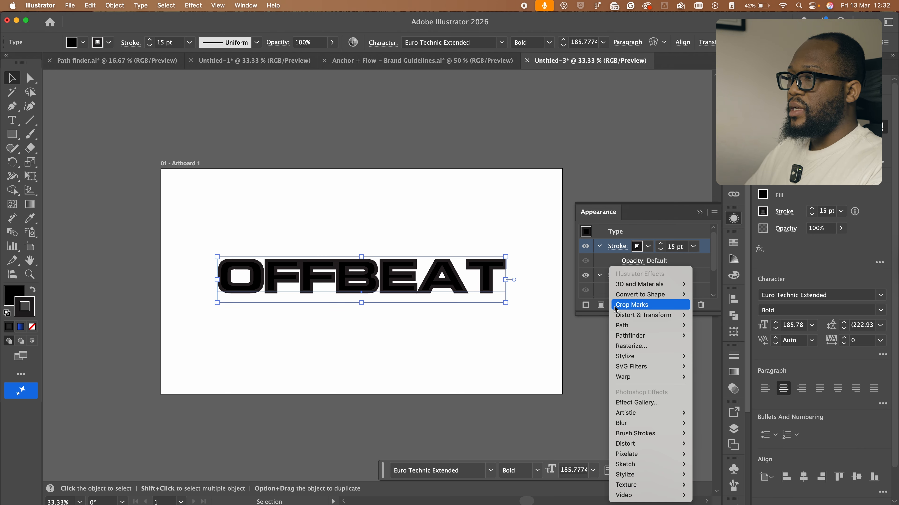
mouse_move(635, 327)
left_click(701, 326)
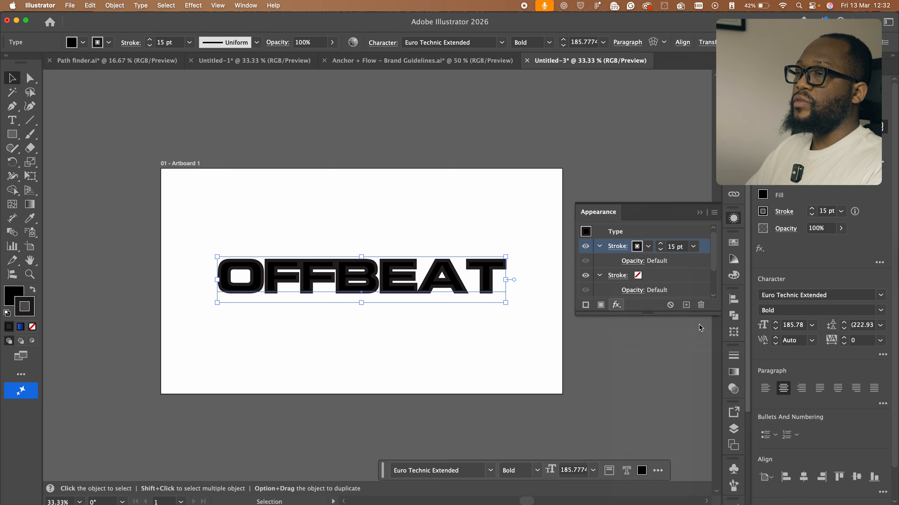
key("shift+Up")
key("Up")
key("Up")
key("Up")
key("Up")
key("Up")
key("Up")
key("Up")
key("Up")
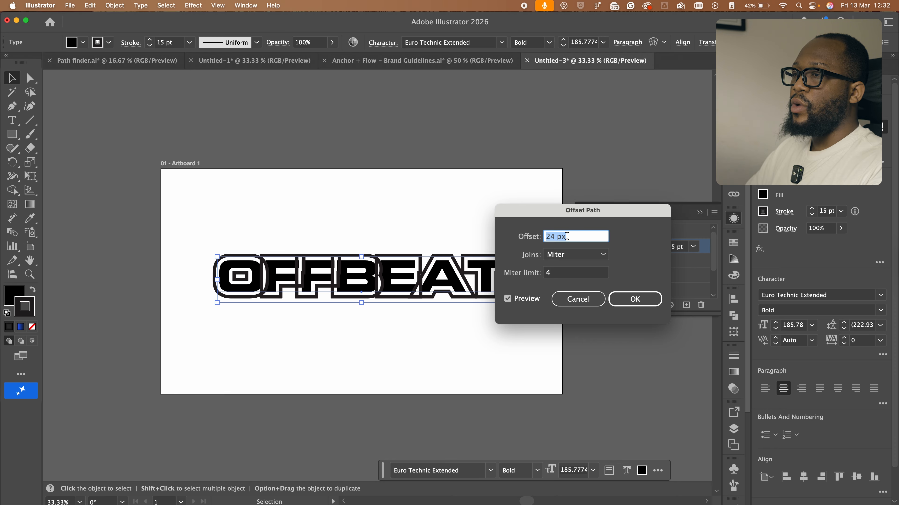
key("Up")
key("Up")
Step: Give the Offset Path effect round joins and a 31 px offset, and apply it
left_click(573, 255)
left_click(575, 278)
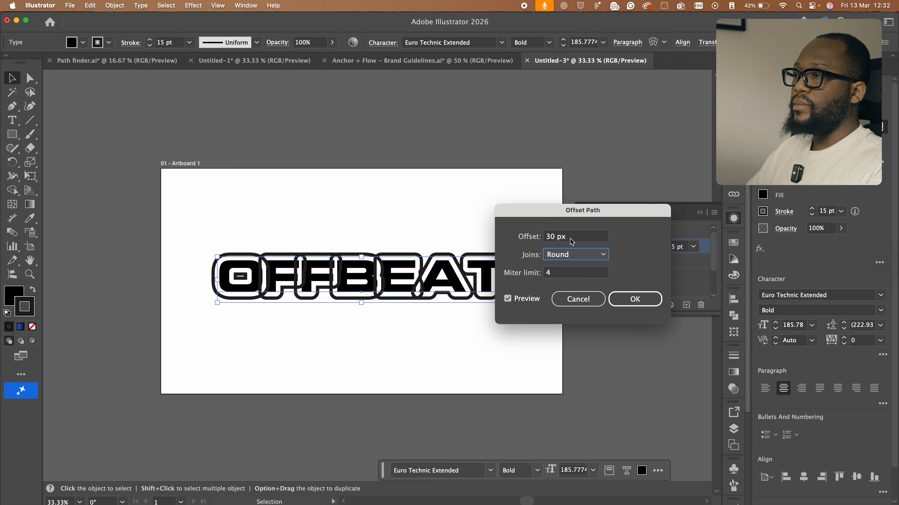
scroll(570, 238, "up", 2)
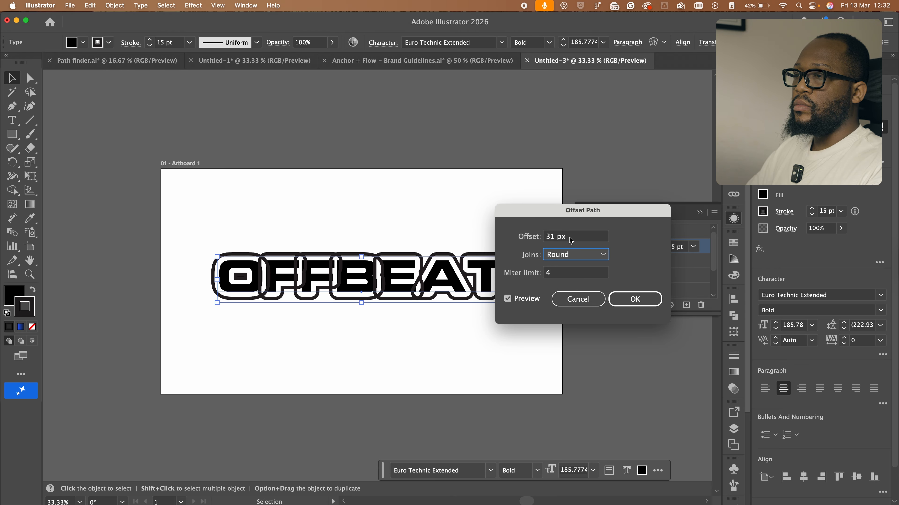
left_click(634, 299)
Step: Apply the Pathfinder Add effect to the OFFBEAT text's 15 pt stroke below its Offset Path effect, and deselect the text
left_click(657, 265)
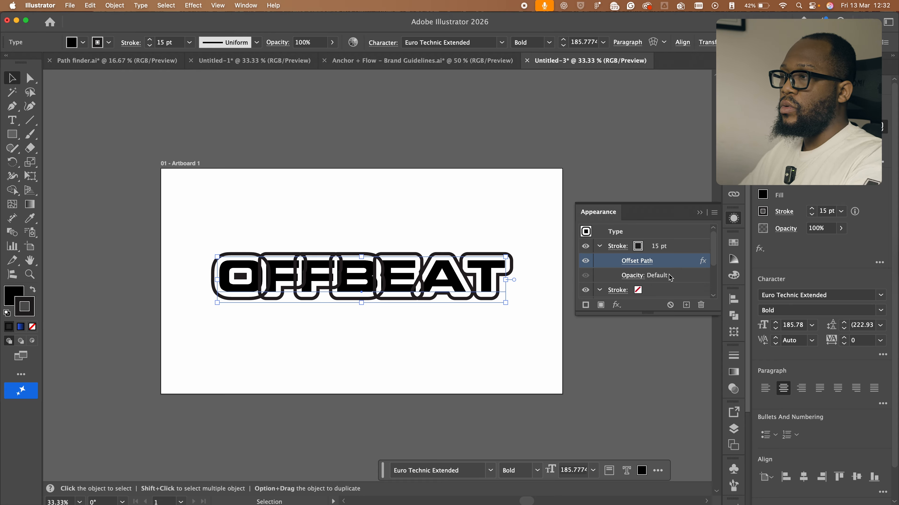
left_click(616, 304)
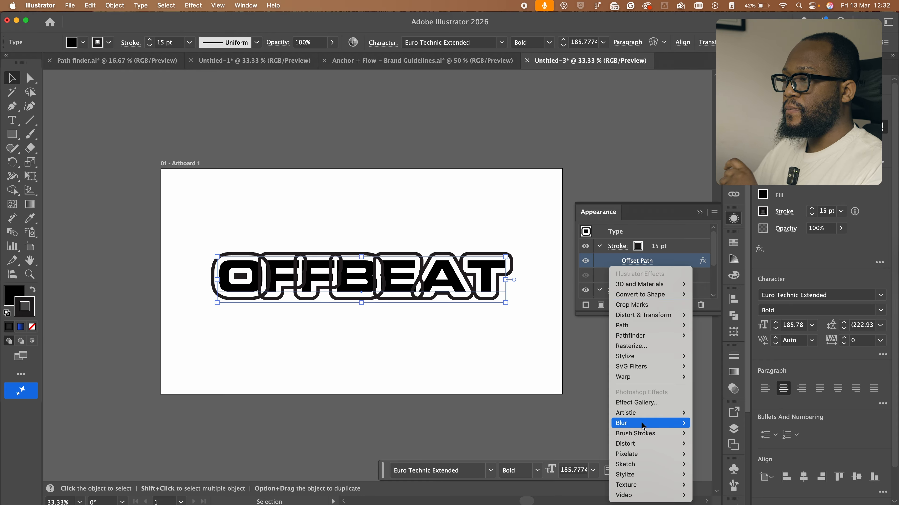
mouse_move(651, 335)
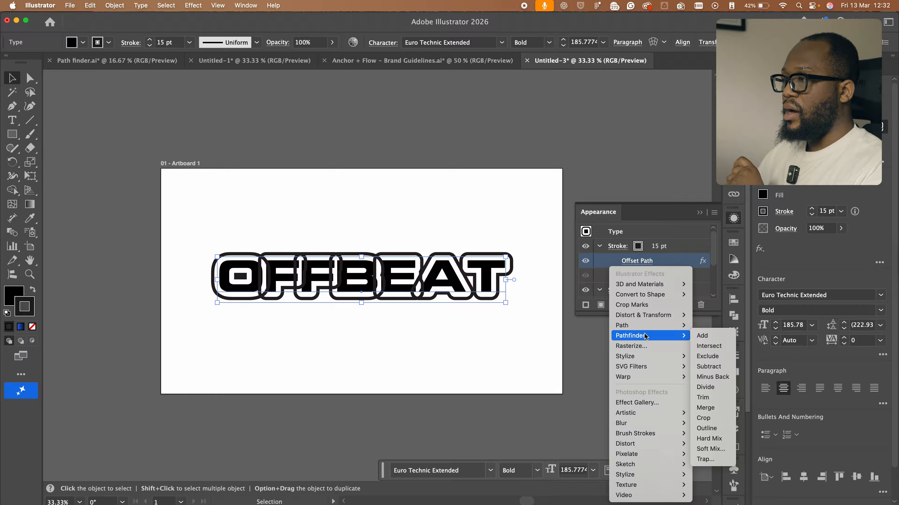
left_click(707, 336)
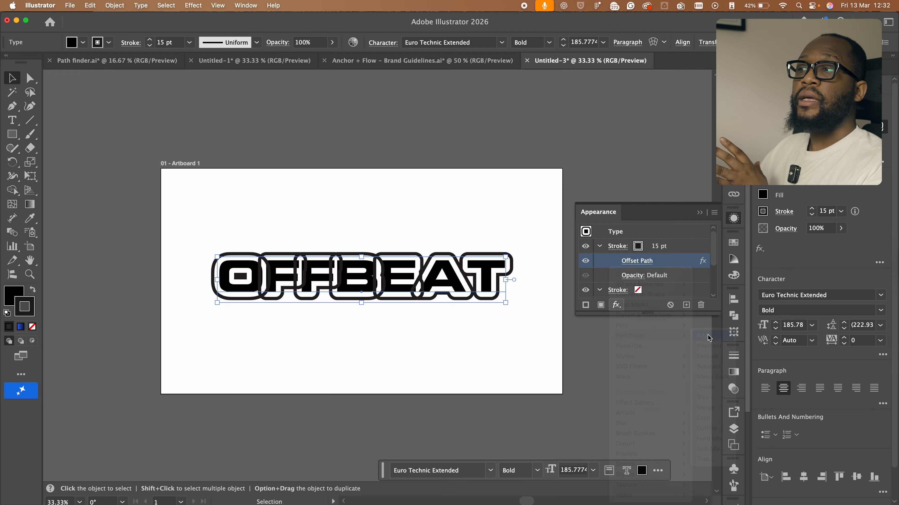
left_click(537, 388)
Step: Replace the live OFFBEAT text with YOU CAN and deselect it
key("y")
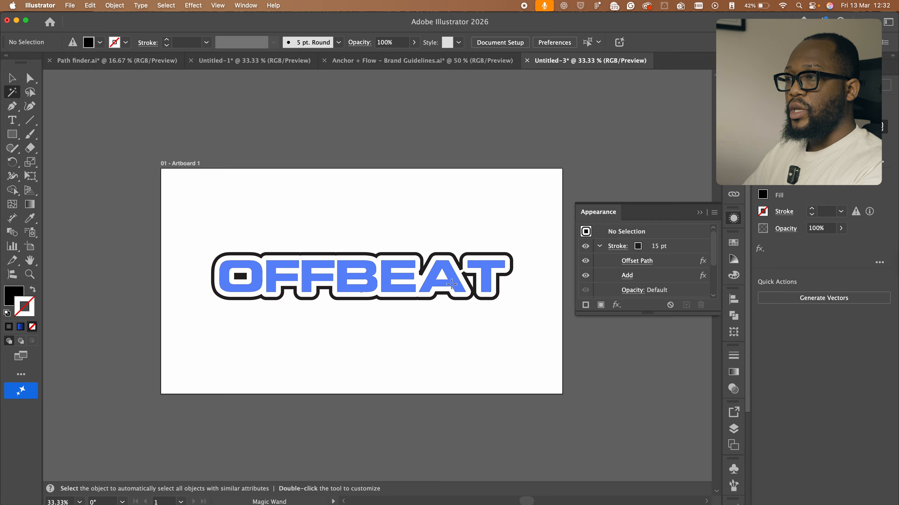
key("t")
double_click(452, 282)
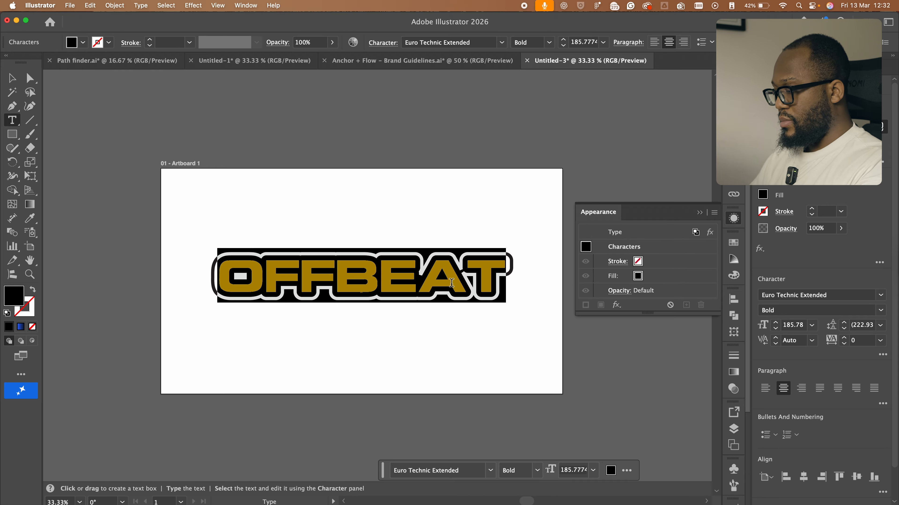
type("YOU CAN")
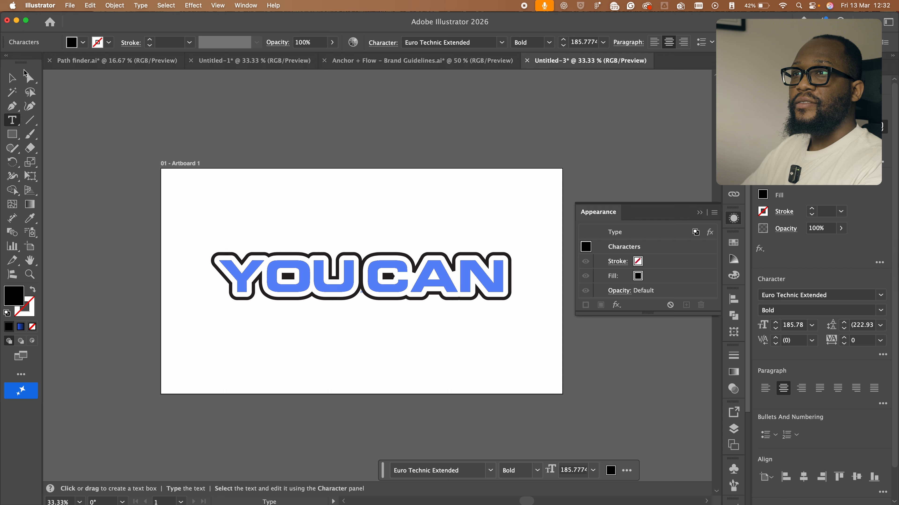
left_click(19, 74)
left_click(451, 136)
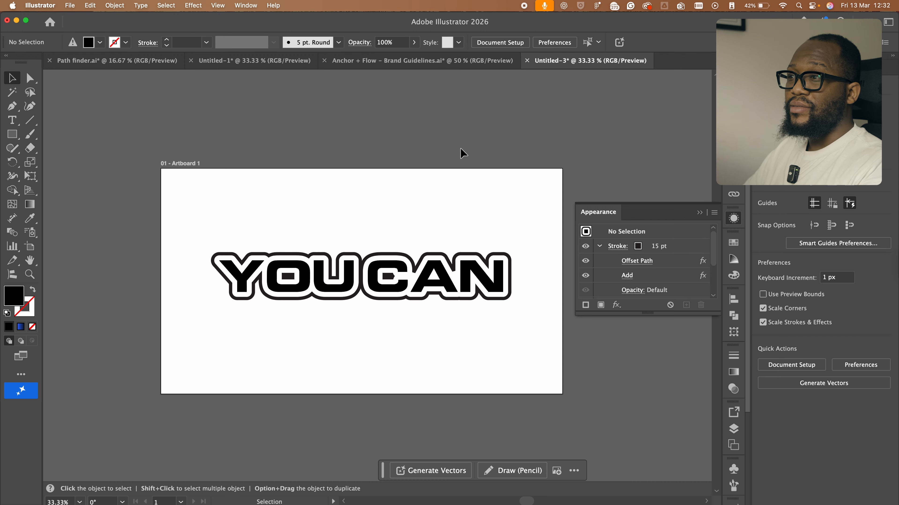
Step: Change the YOU CAN text's font to Helvetica Bold
left_click(472, 271)
left_click(518, 42)
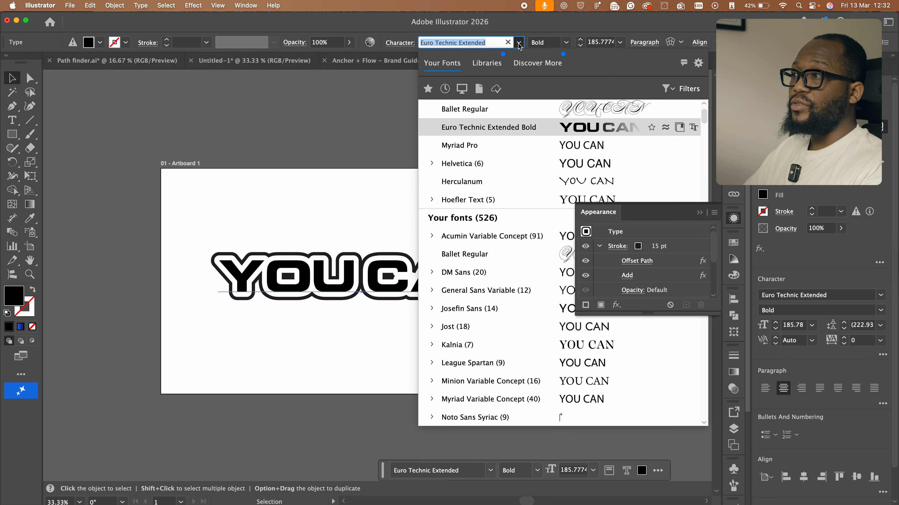
left_click(555, 164)
left_click(488, 177)
key("super+a")
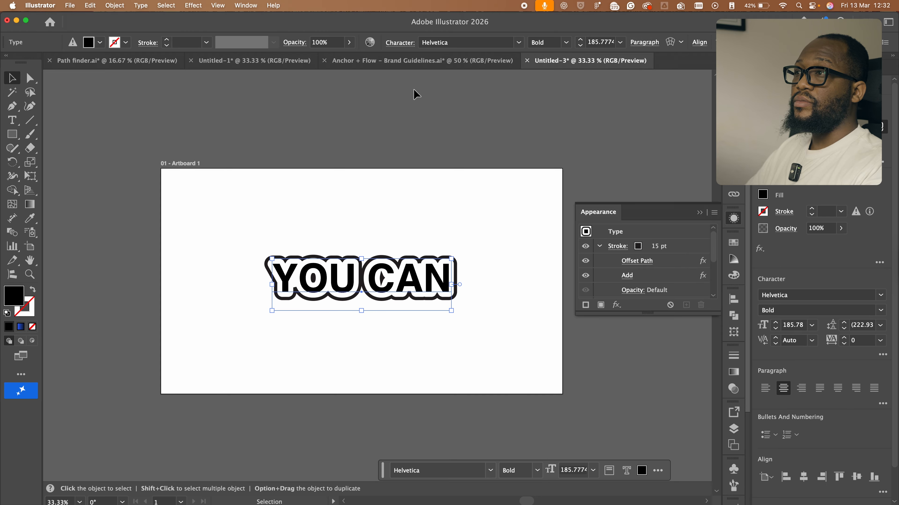
left_click(354, 181)
Step: Edit the Offset Path effect on the YOU CAN text's stroke, setting its offset to 21 px
left_click(411, 283)
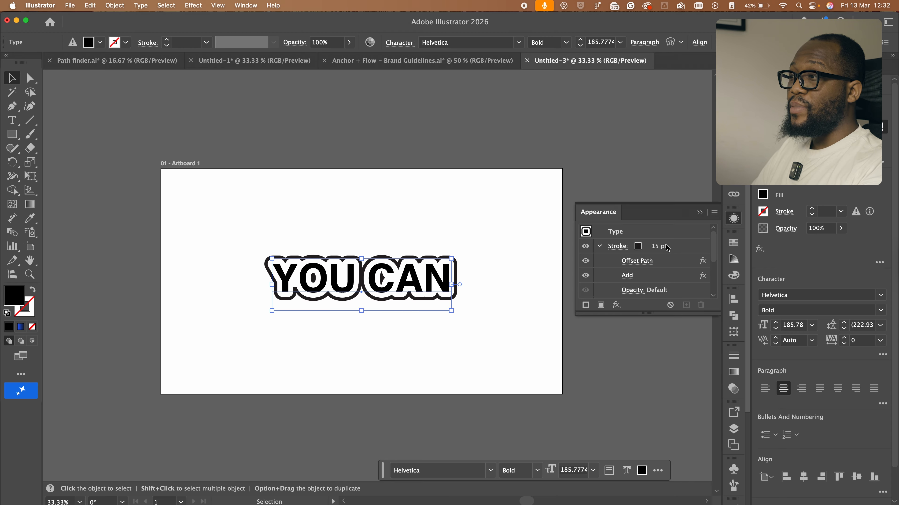
left_click(637, 261)
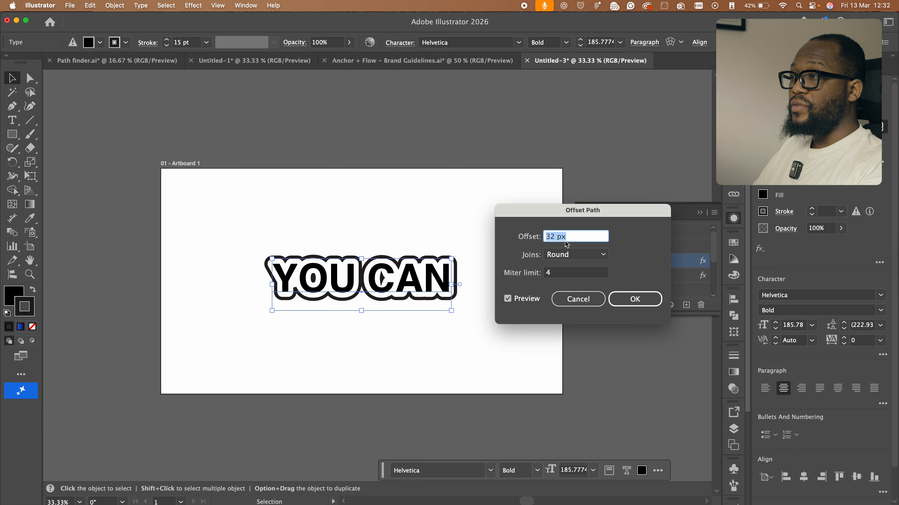
type("15")
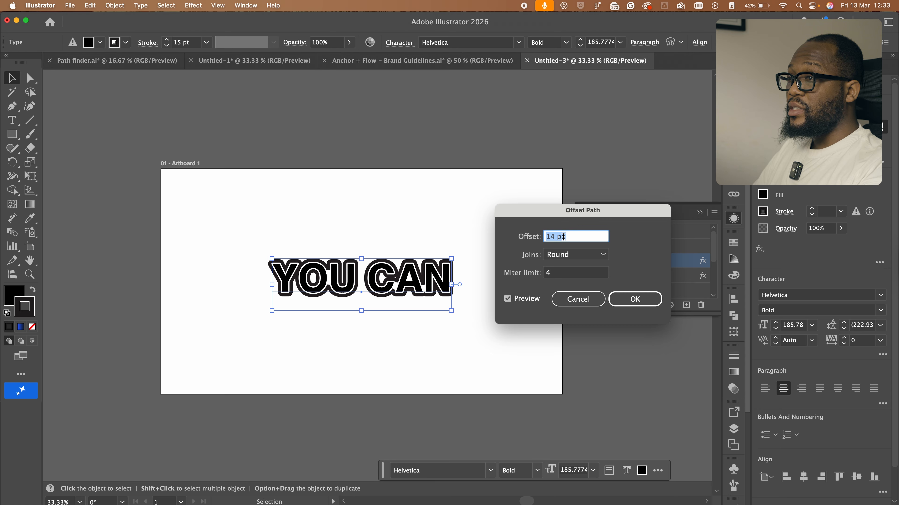
type("63")
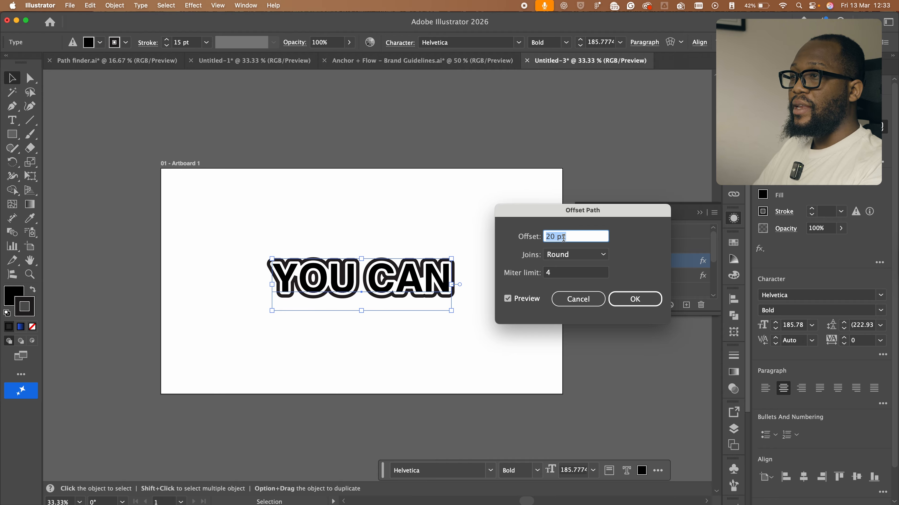
type("23")
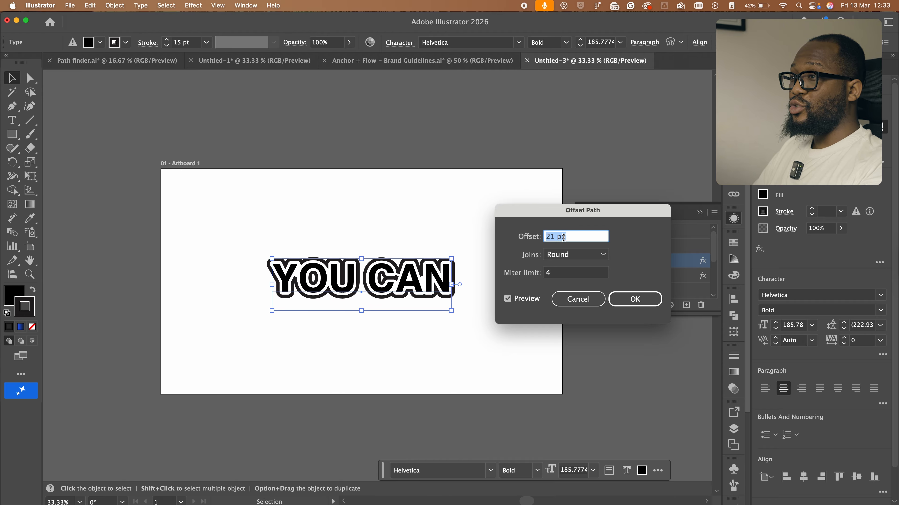
left_click(635, 299)
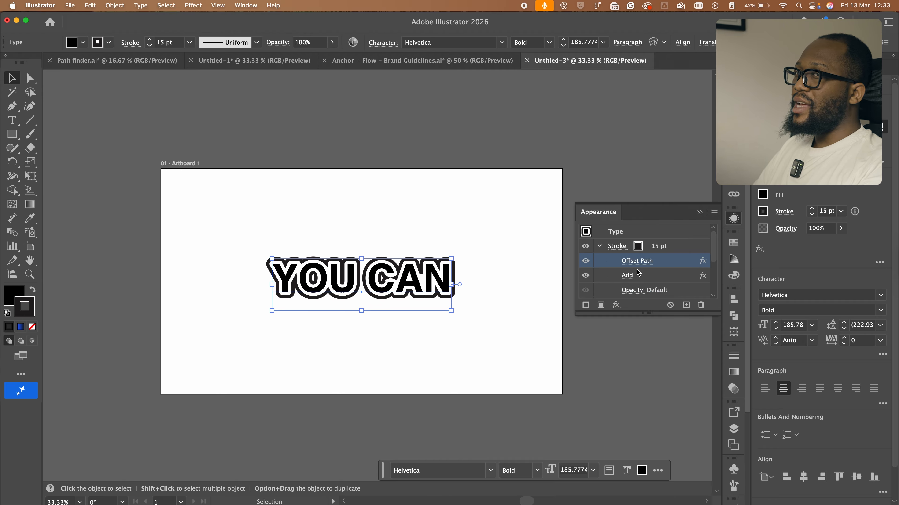